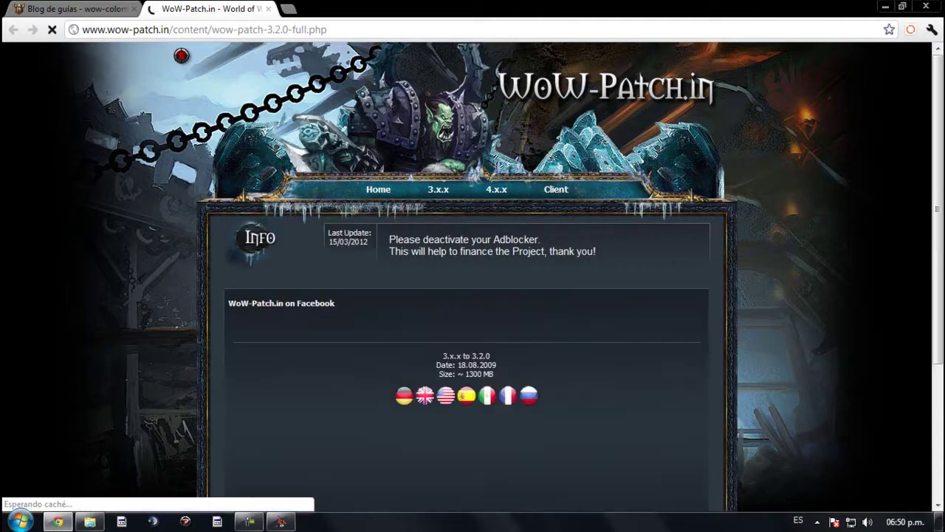
Step: Scroll through the WoW-Patch.in download page, then close its tab
scroll(181, 55, "down", 1)
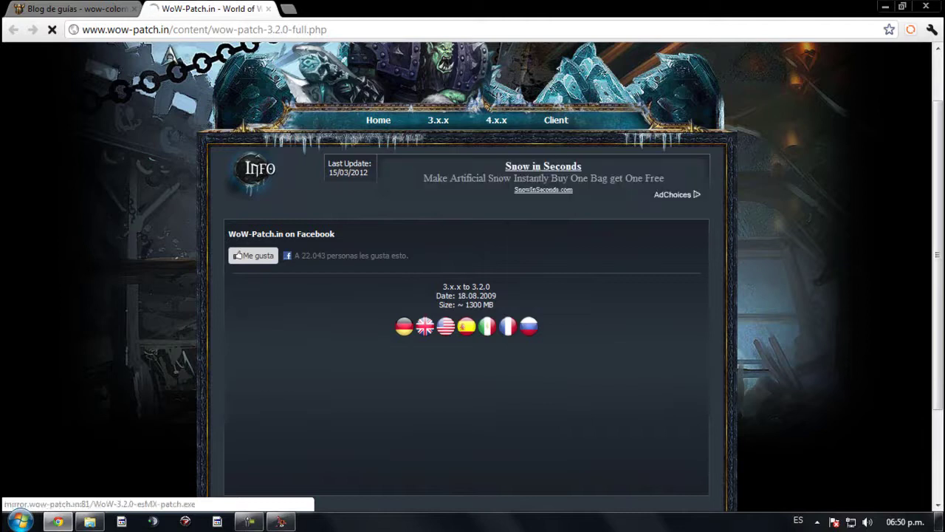
scroll(170, 54, "down", 1)
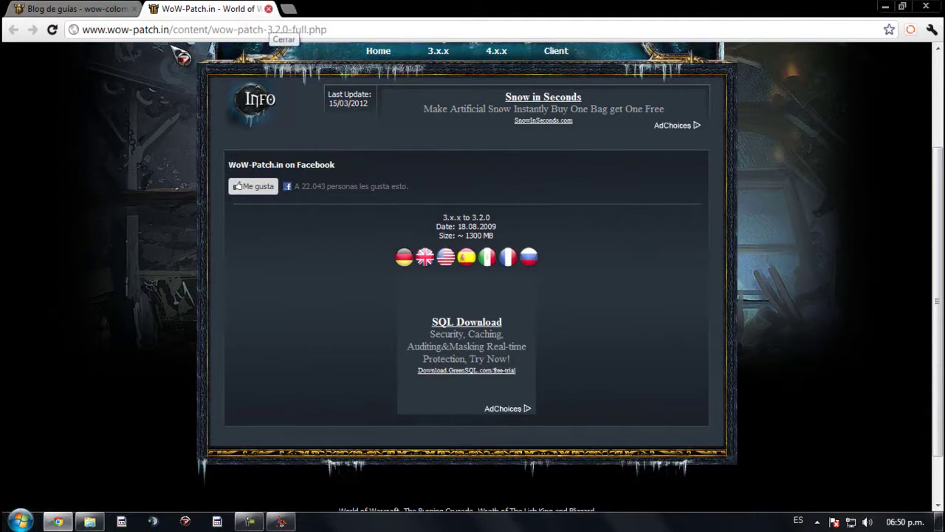
left_click(268, 8)
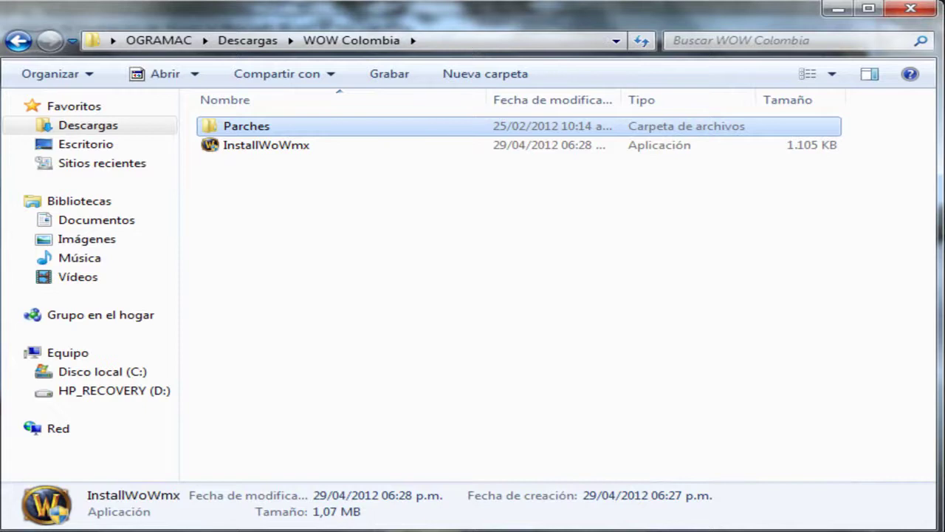
Step: Open the Parches folder and select all eight patch installers inside it
left_click(246, 126)
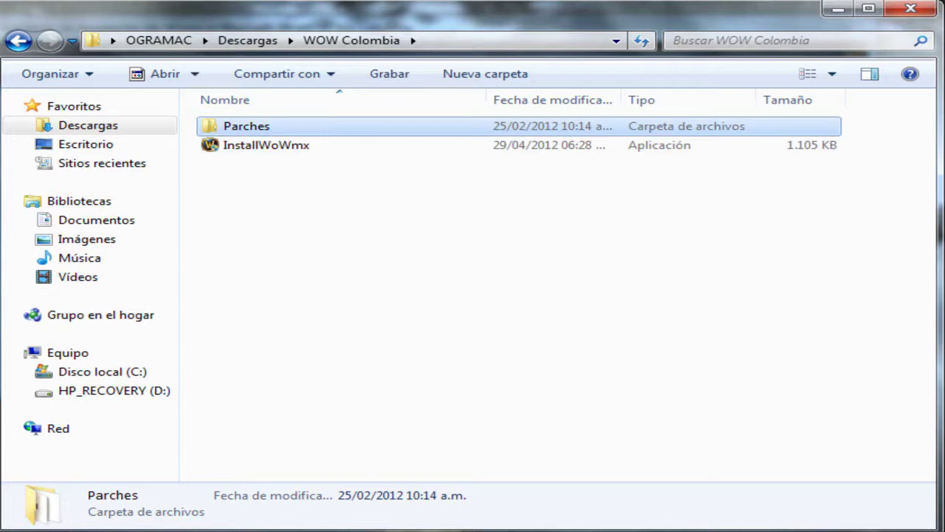
key("Return")
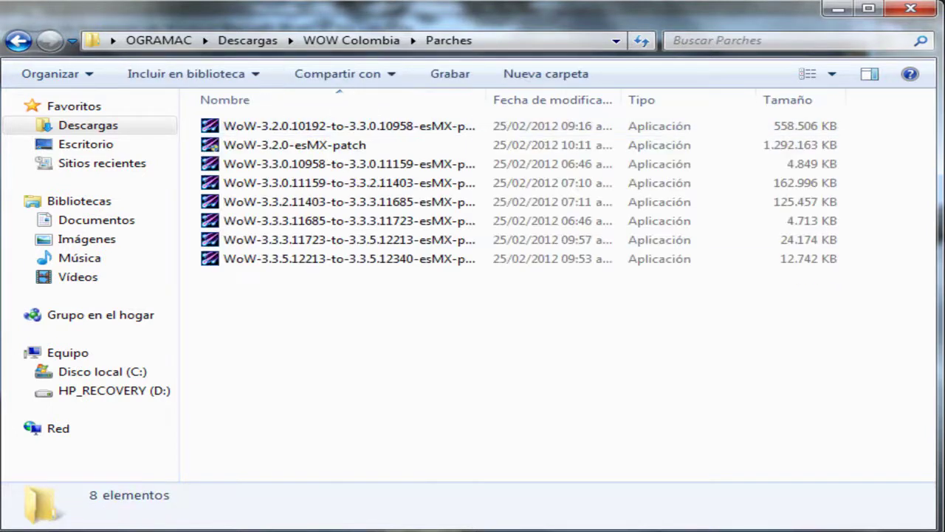
left_click_drag(263, 315, 419, 231)
left_click_drag(263, 231, 318, 295)
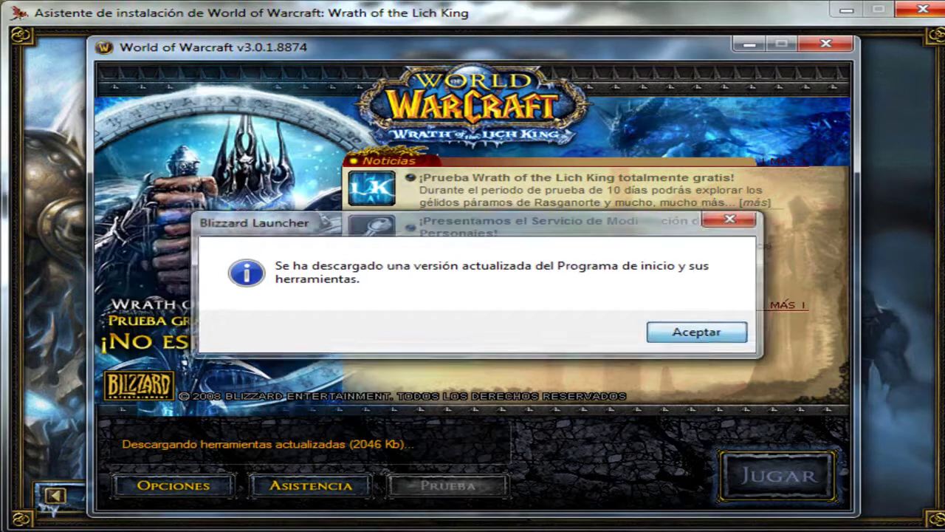
Step: Accept the launcher's 'updated version downloaded' message
key("Return")
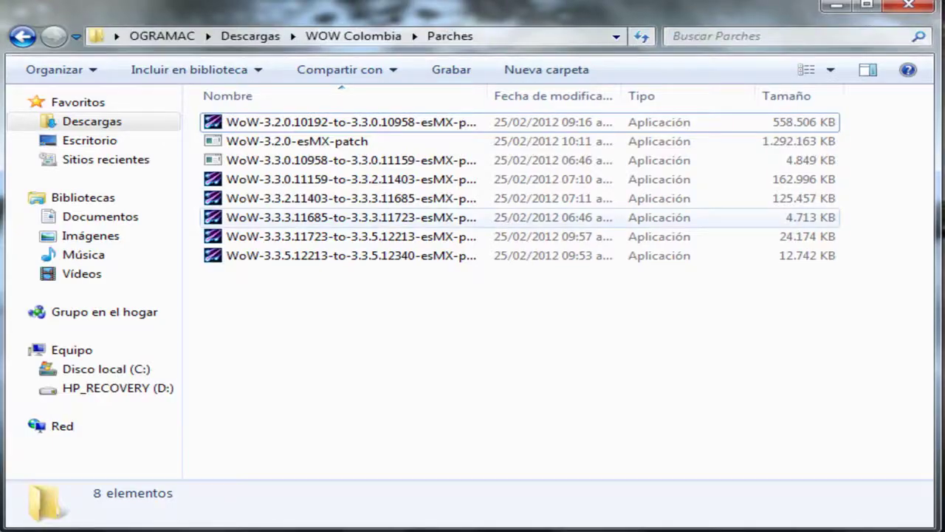
Step: Review each patch file's details in Parches, from WoW-3.2.0-esMX-patch to 3.3.5.12340
left_click(350, 161)
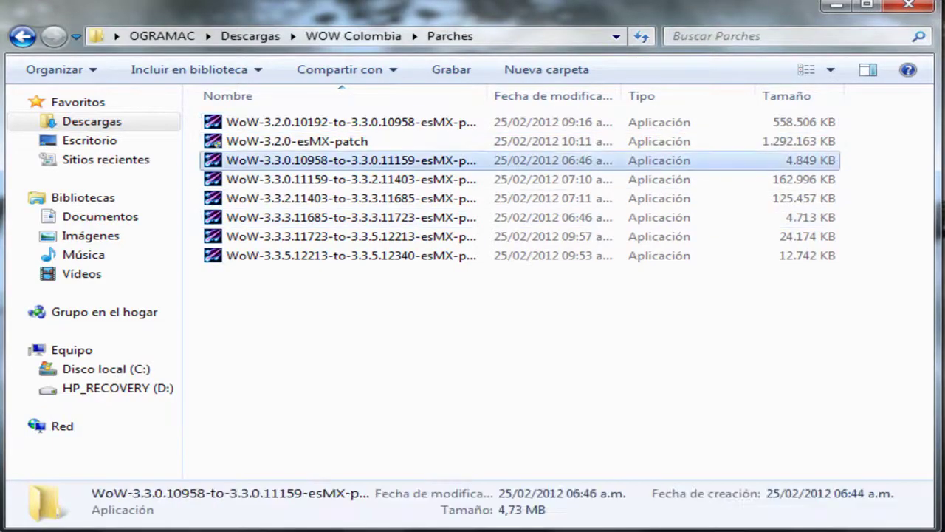
left_click(351, 121)
left_click(297, 141)
left_click(351, 180)
left_click(351, 237)
left_click(351, 141)
left_click(351, 121)
left_click(351, 160)
left_click(351, 160, "ctrl")
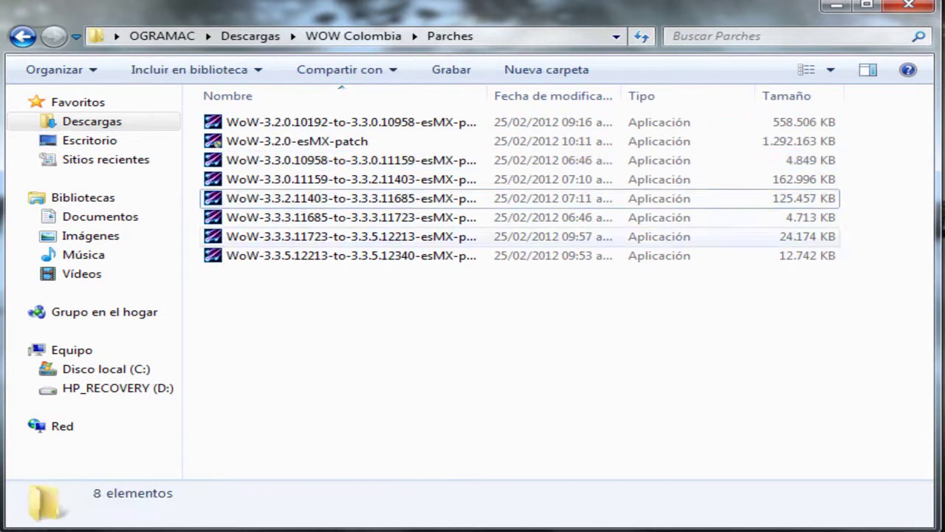
left_click(351, 255)
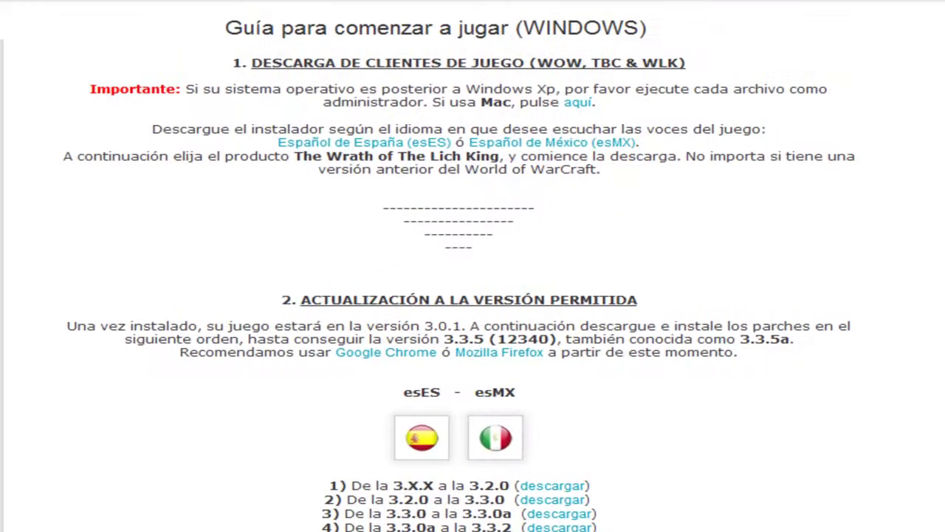
scroll(473, 296, "down", 3)
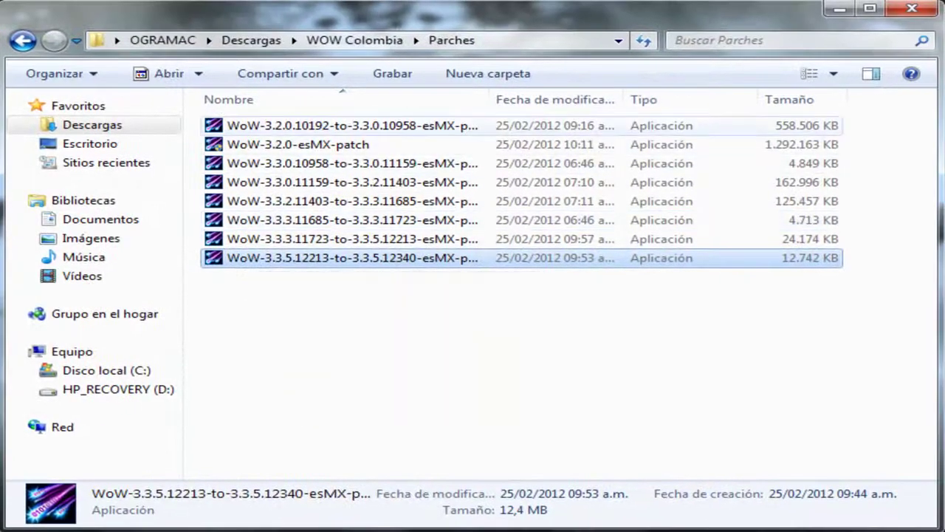
Step: Cancel a rename of WoW-3.2.0-esMX-patch, then recheck patches through 3.3.3.11723-to-3.3.5.12213
left_click(399, 145)
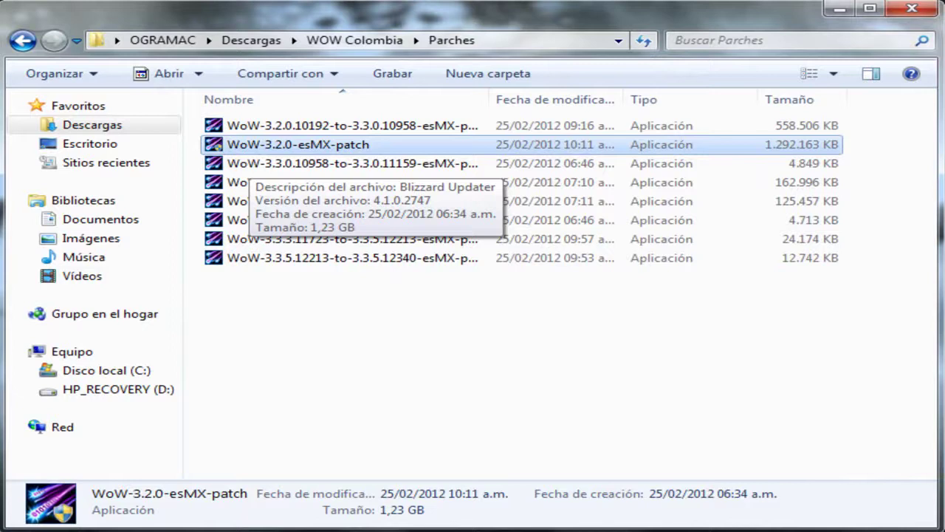
key("F2")
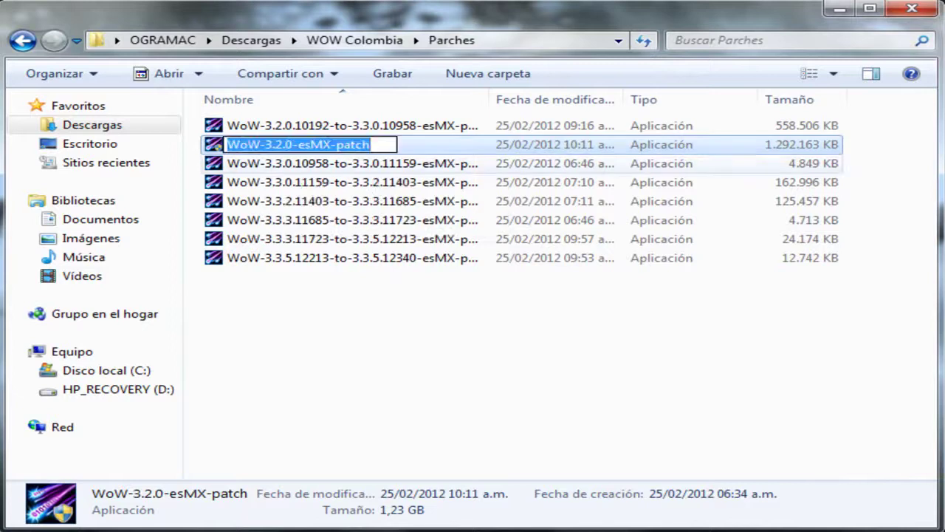
left_click(352, 126)
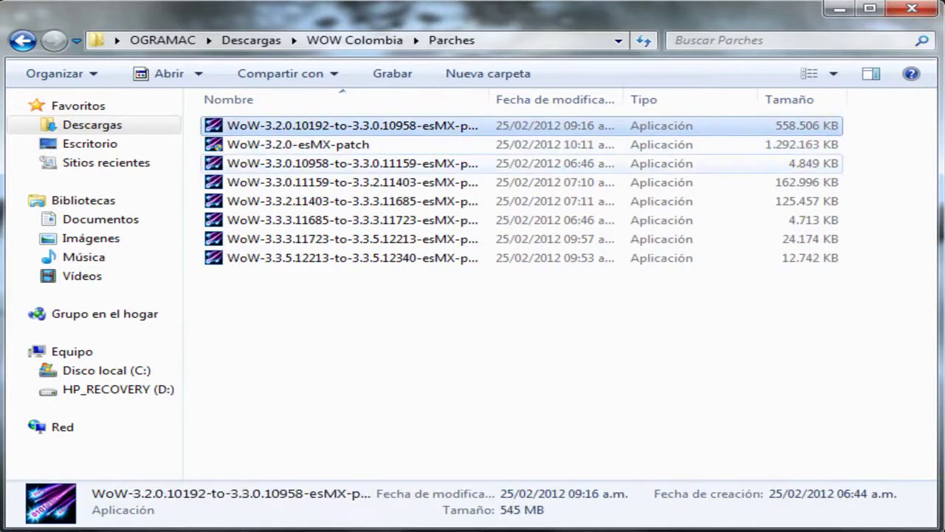
left_click(352, 163)
left_click(352, 182)
left_click(352, 200)
left_click(352, 220)
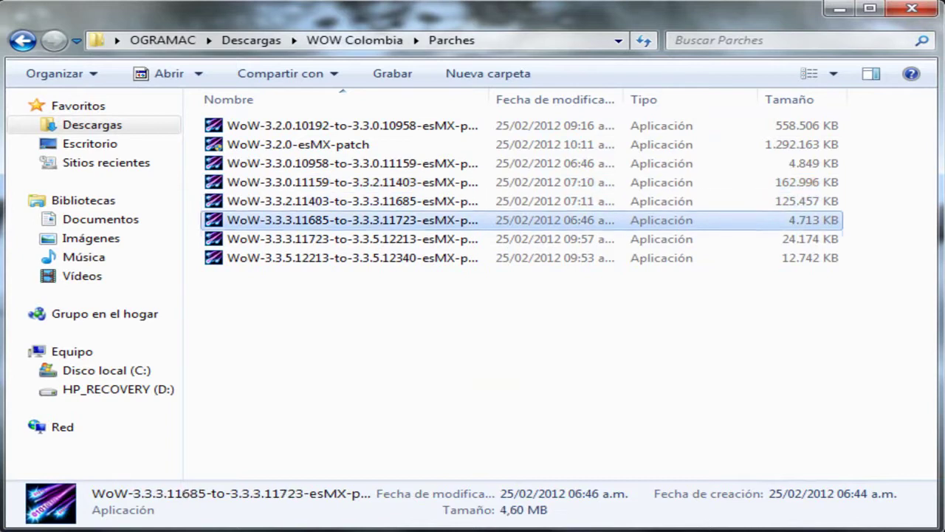
left_click(352, 239)
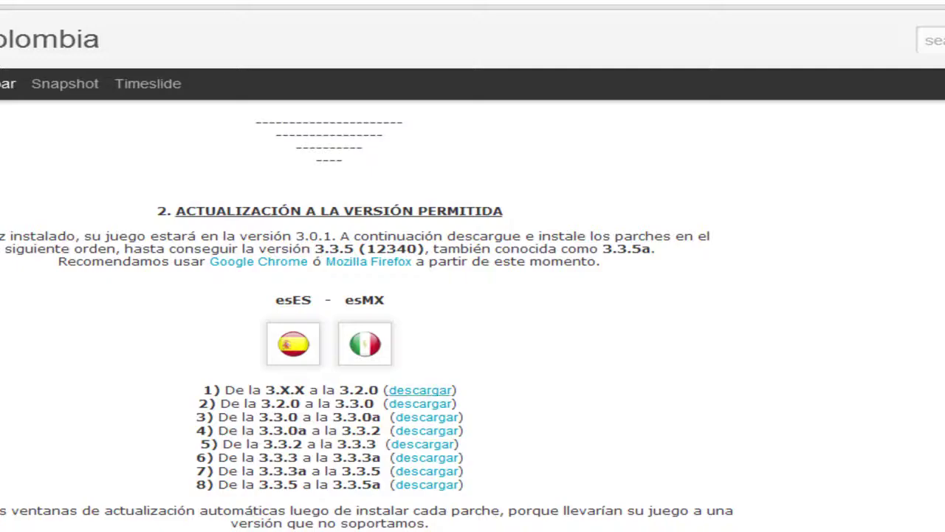
Step: Highlight the guide's patch list and check each Parches patch from first to last
mouse_move(452, 390)
left_mouse_down()
mouse_move(464, 485)
mouse_move(200, 378)
mouse_move(452, 390)
left_mouse_up()
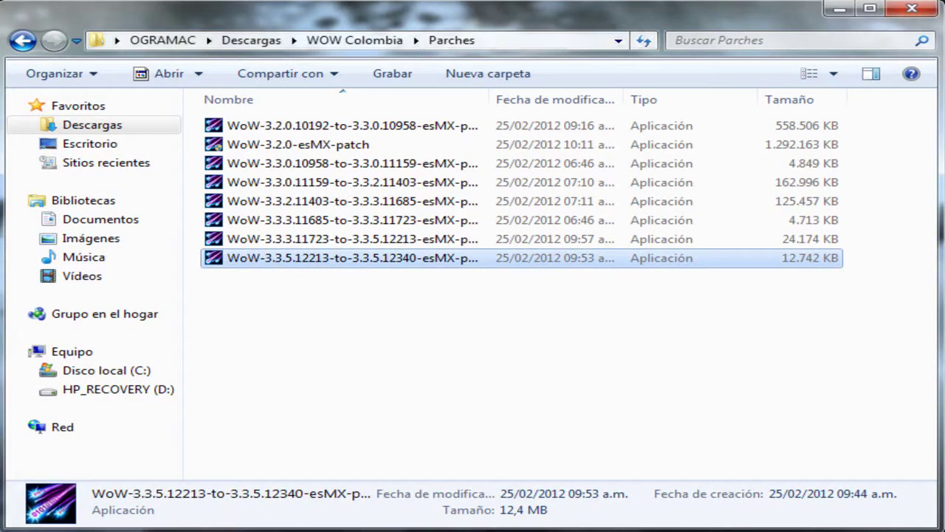
left_click(347, 125)
left_click(299, 144)
left_click(347, 163)
left_click(347, 181)
left_click(347, 201)
left_click(347, 220)
left_click(347, 239)
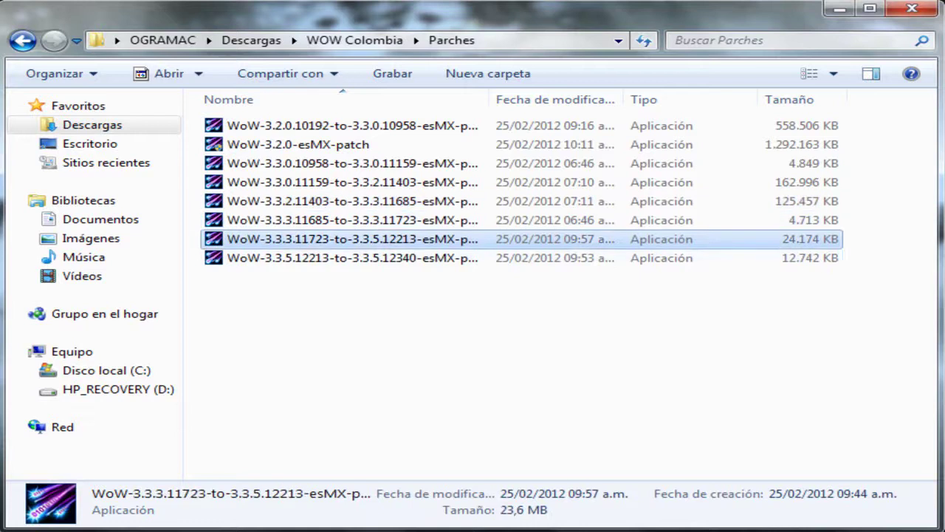
left_click(347, 257)
Step: Check the patch files again from the sixth back up to WoW-3.2.0-esMX-patch
left_click(348, 220)
left_click(347, 201)
left_click(347, 182)
left_click(347, 164)
left_click(299, 144)
left_click(347, 126)
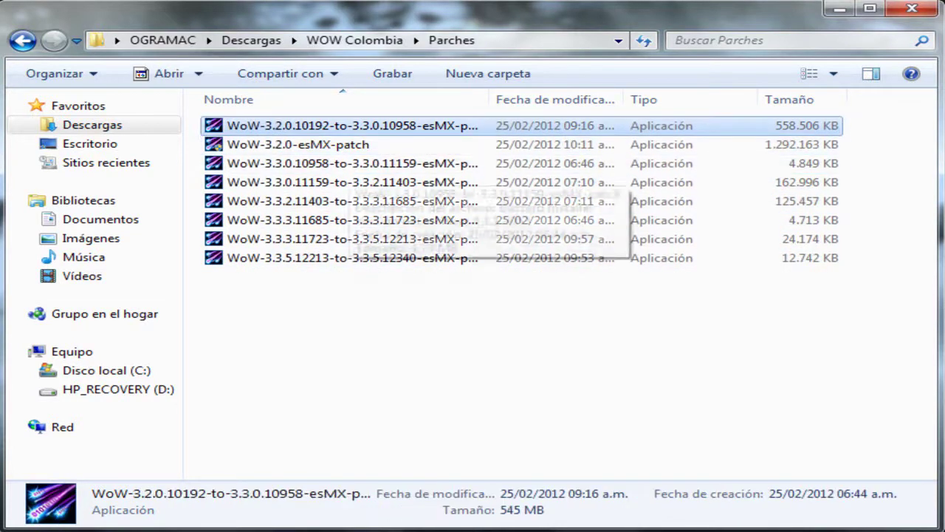
left_click(298, 144)
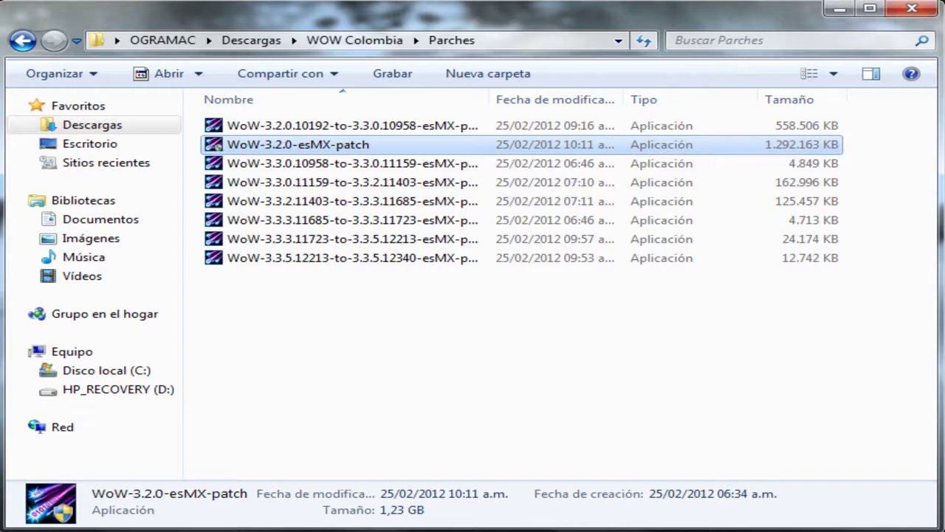
Step: Launch the 3.3.5.12213-to-3.3.5.12340 esMX patch past the security warning and minimize Parches
left_click(554, 332)
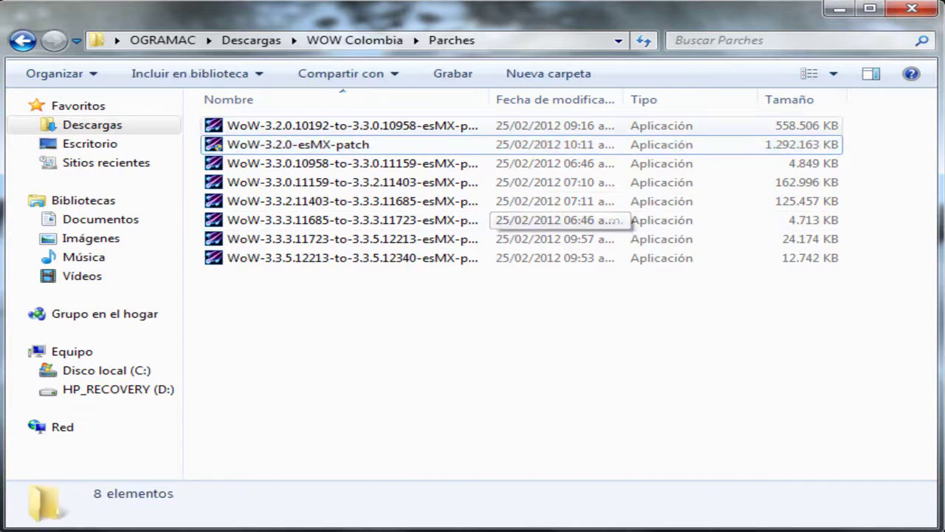
double_click(347, 258)
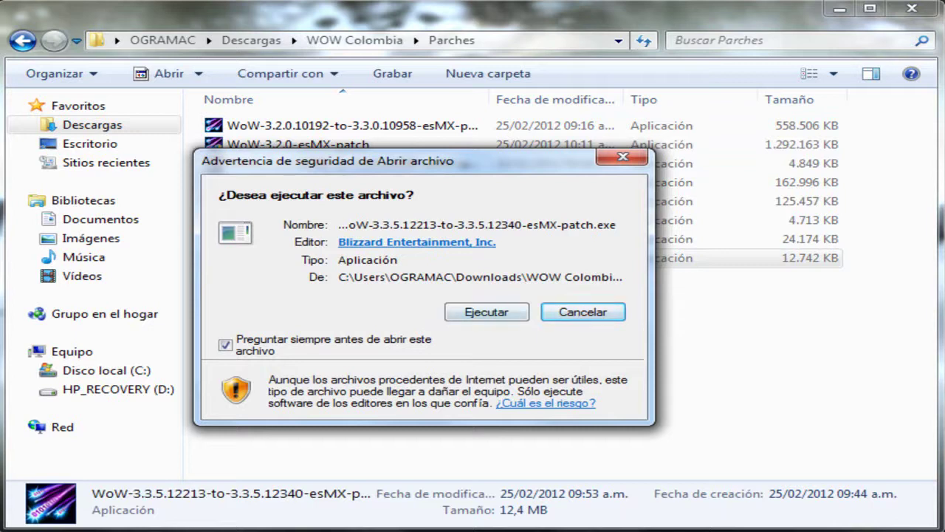
key("Tab")
key("Return")
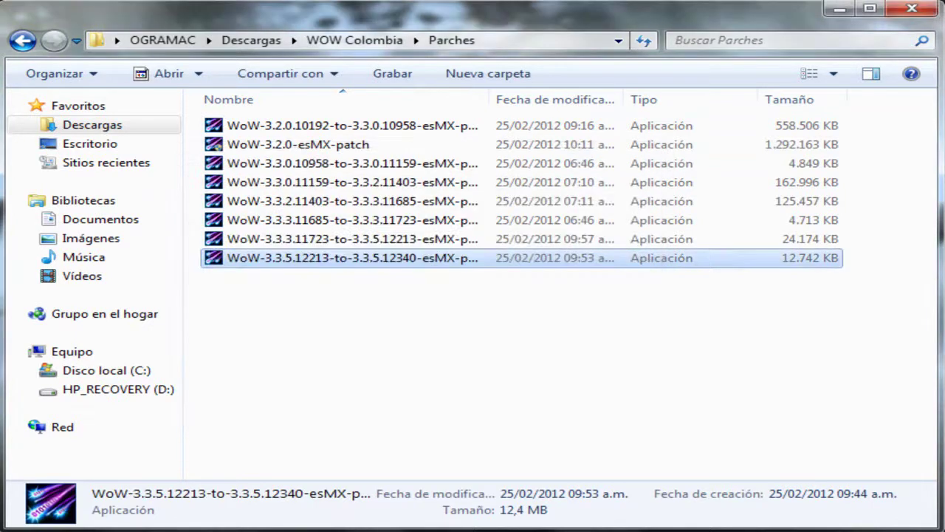
left_click(840, 9)
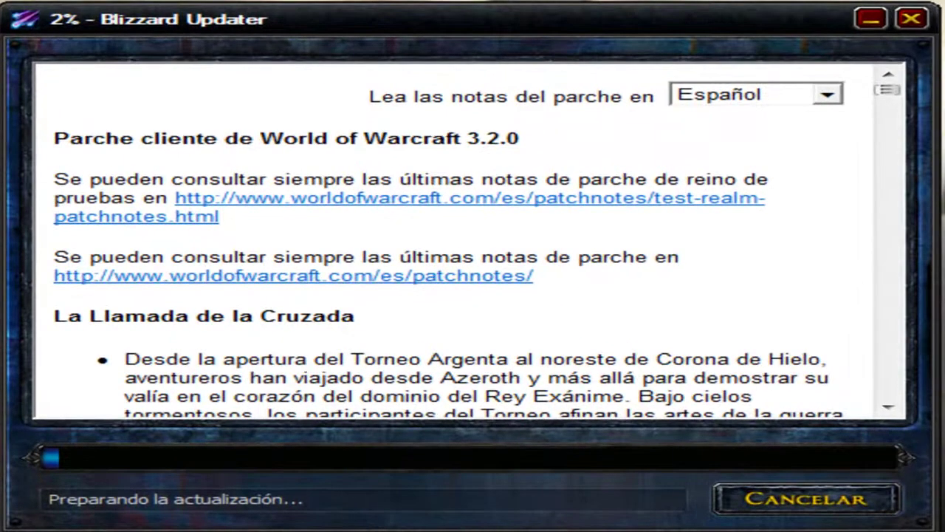
Step: Keep the patch notes language on Español and scroll through the notes
left_click(827, 94)
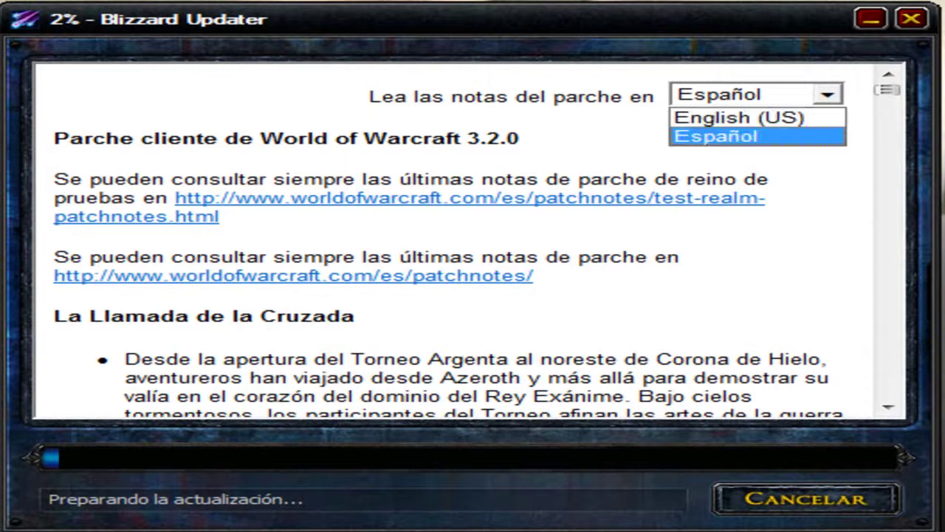
key("Return")
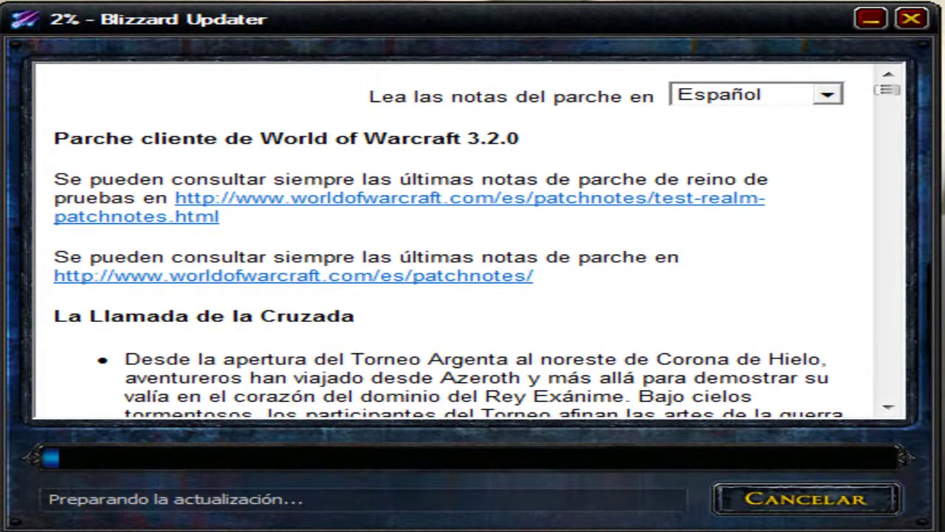
left_click_drag(887, 89, 887, 390)
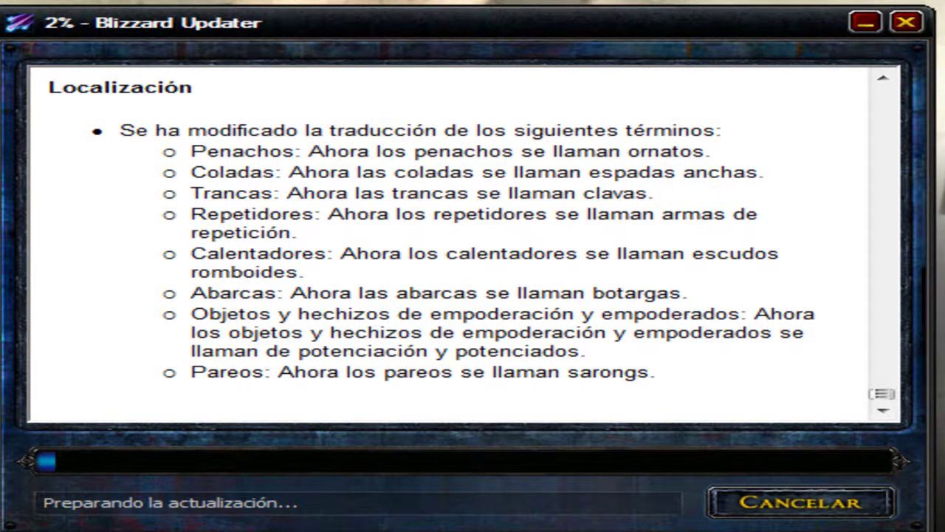
Step: Cancel the update, dismiss the cancellation error, and bring the wow-colombia guide forward
key("Escape")
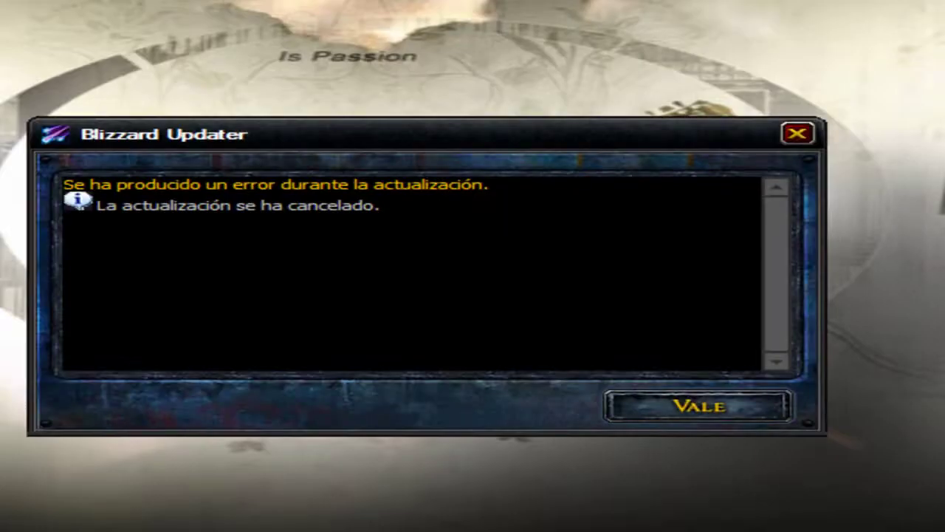
key("Return")
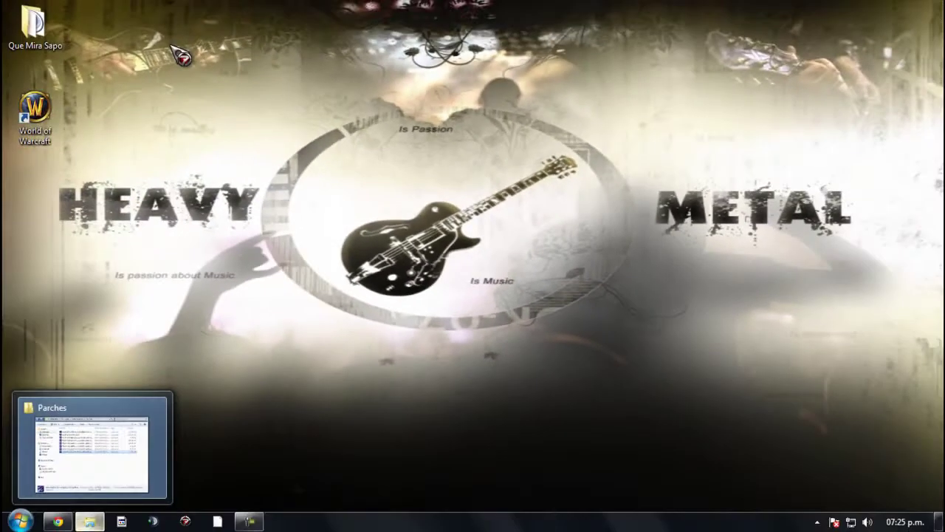
left_click(58, 521)
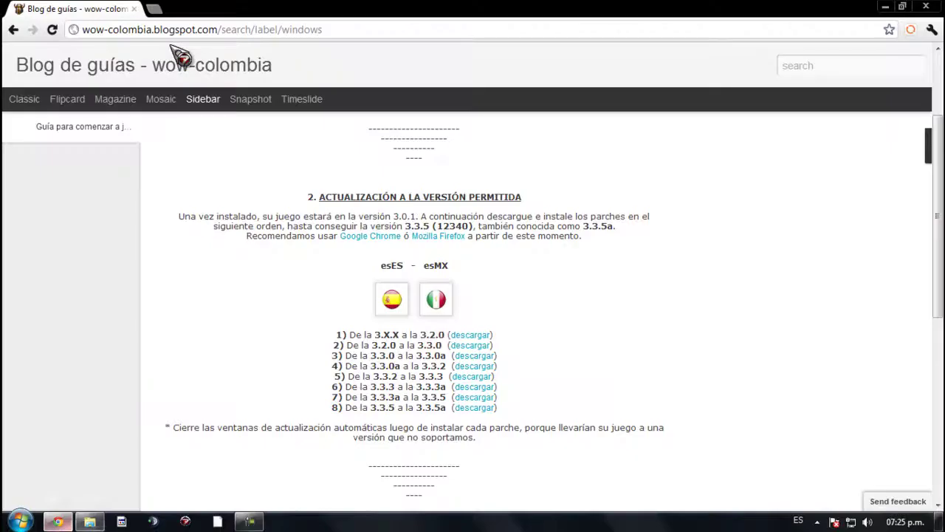
Step: Scroll to section 3, CONFIGURACIONES FINALES, briefly highlighting its heading
scroll(181, 58, "down", 3)
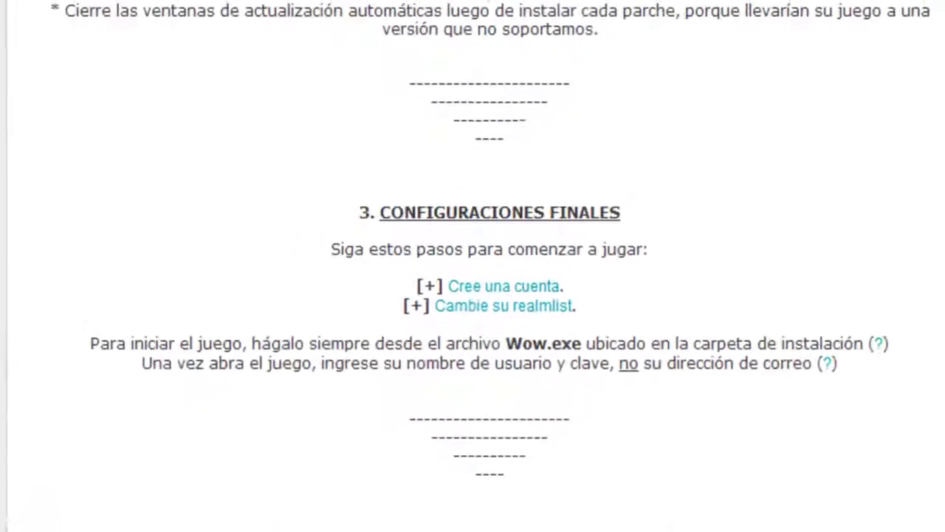
scroll(473, 266, "down", 3)
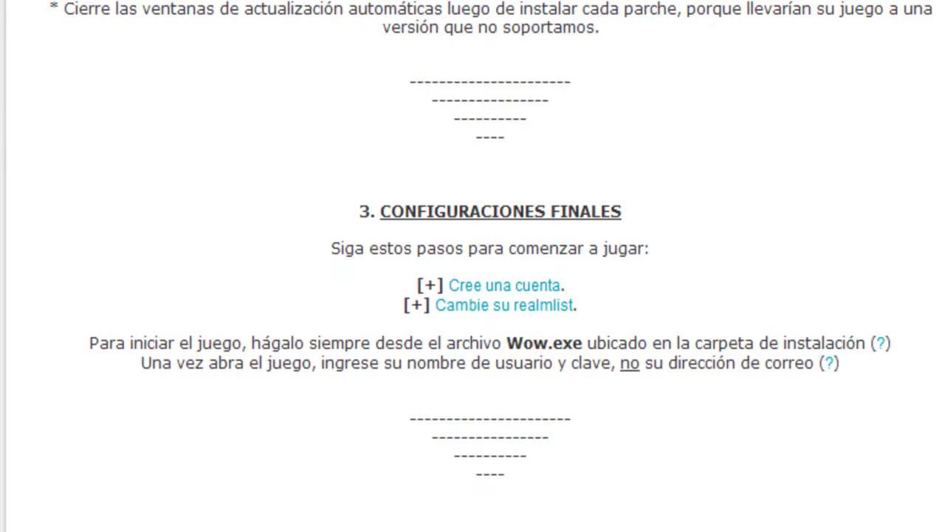
left_click_drag(622, 214, 490, 153)
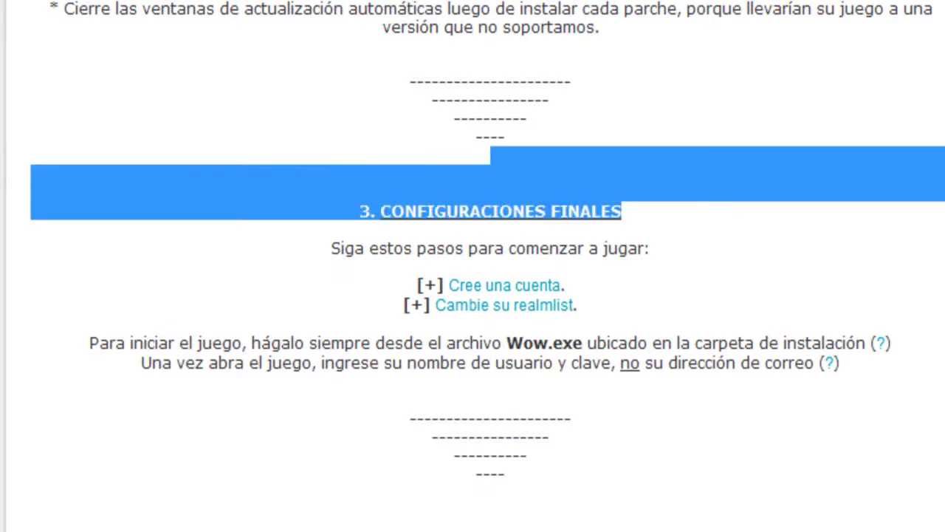
left_click(489, 153)
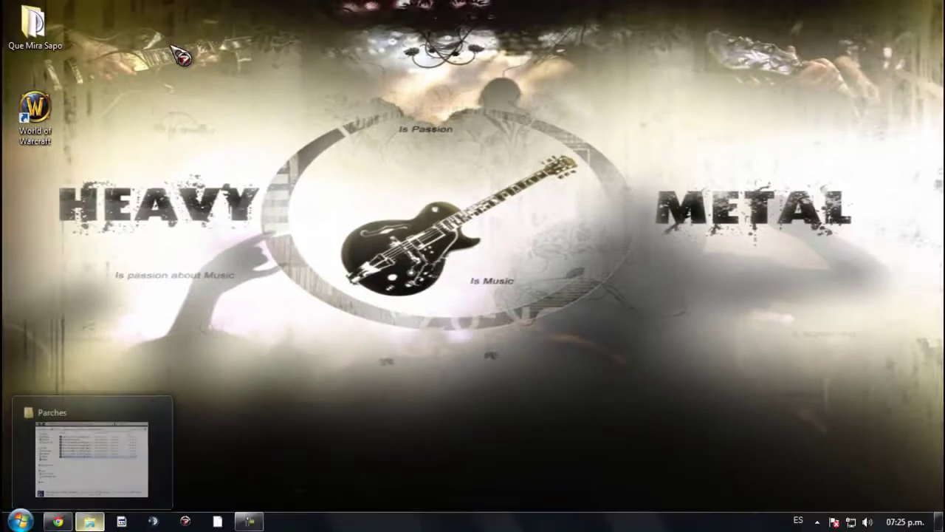
Step: Navigate from Disco local (C:) through Usuarios, Acceso público, Games, World of Warcraft to Data
left_click(90, 521)
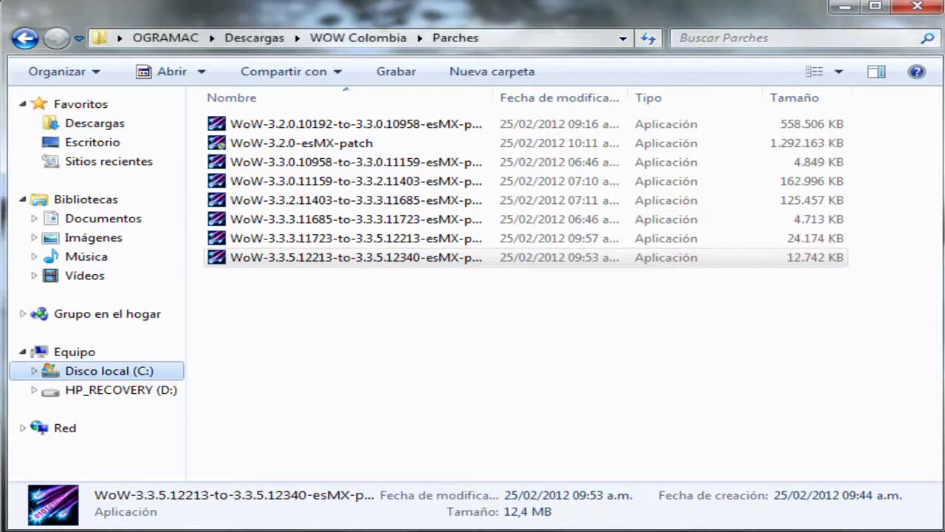
left_click(109, 370)
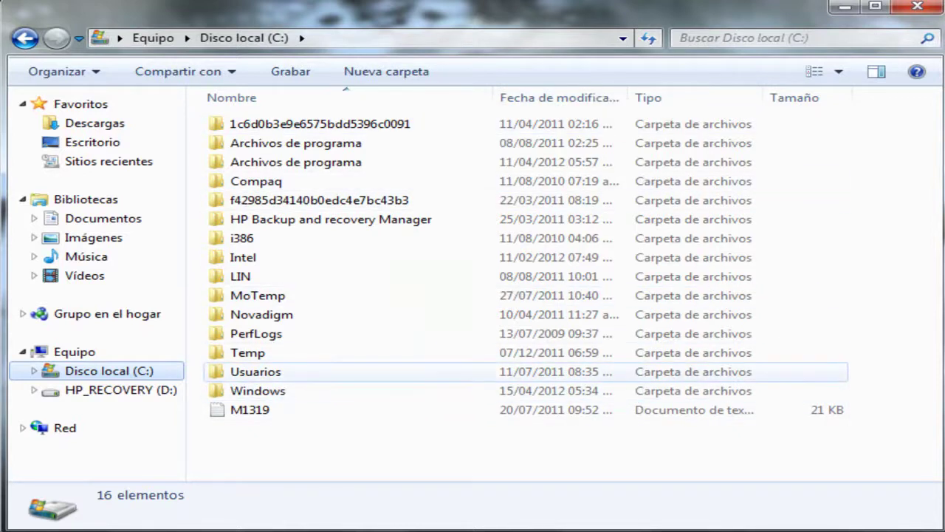
double_click(256, 372)
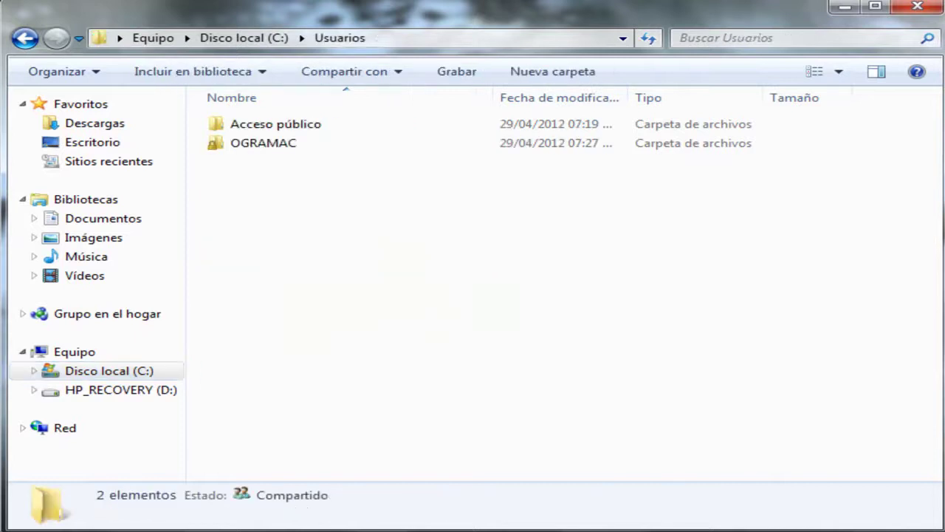
double_click(275, 123)
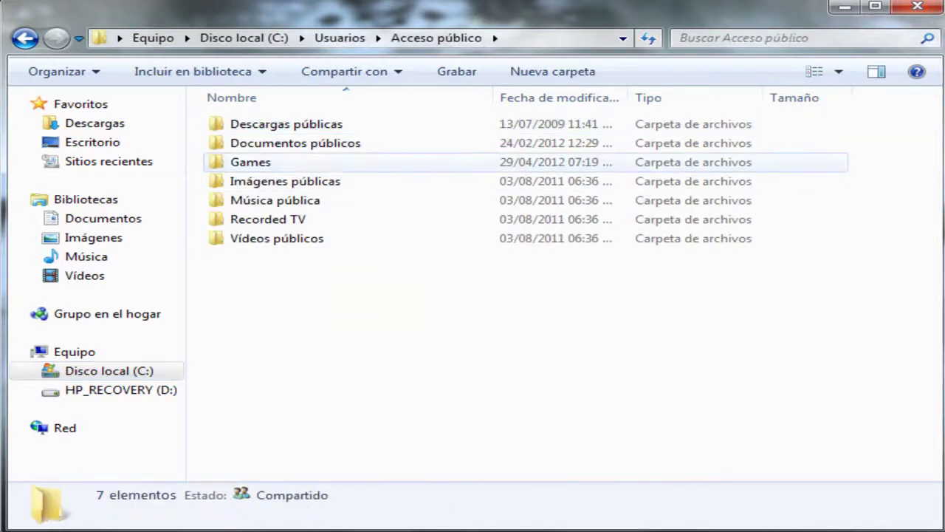
double_click(248, 162)
double_click(282, 124)
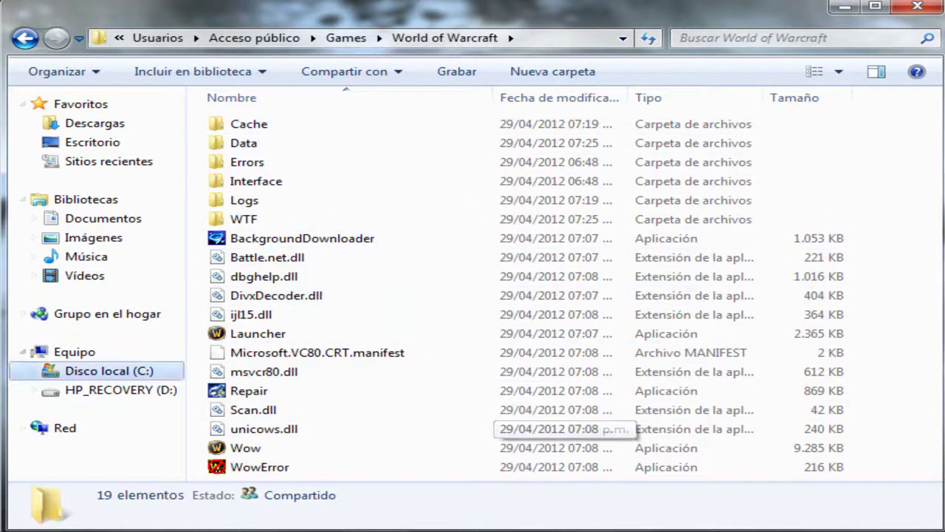
double_click(244, 143)
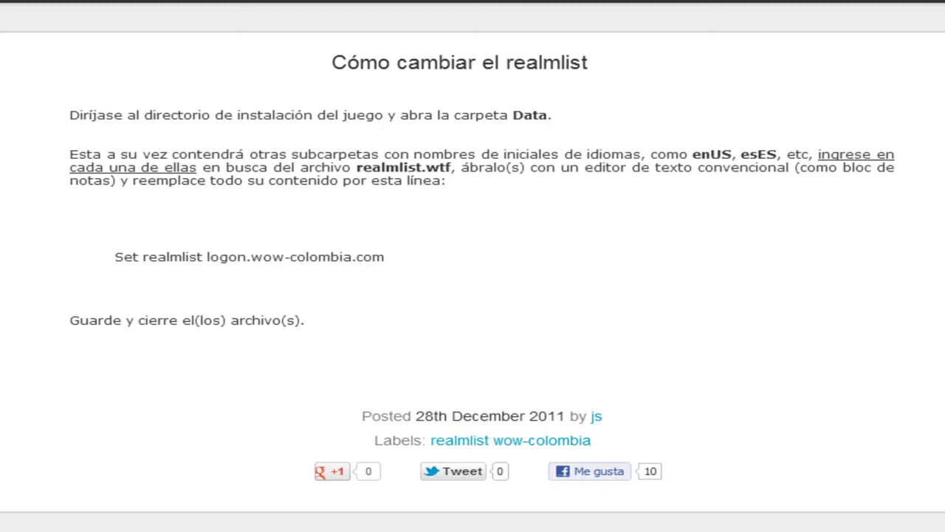
Step: Select the line 'Set realmlist logon.wow-colombia.com' in the guide
left_click_drag(385, 257, 115, 257)
key("ctrl+c")
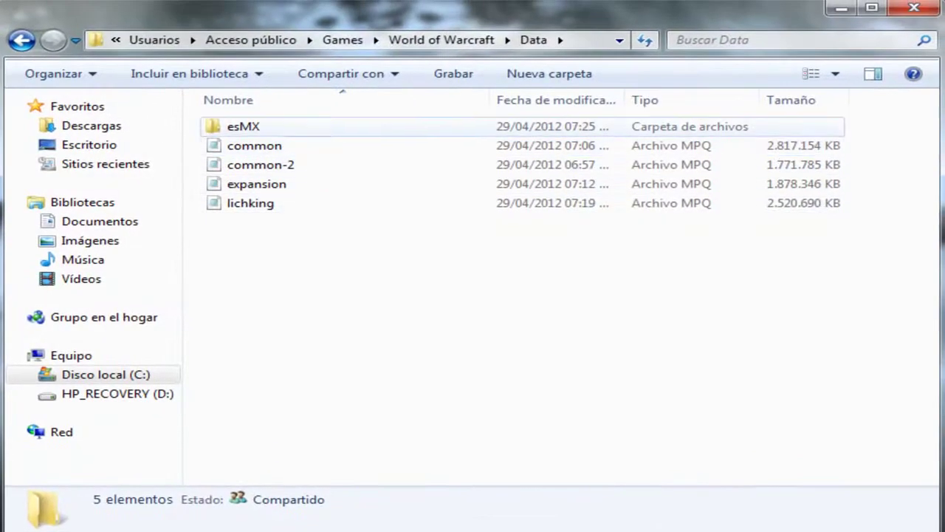
Step: Open the esMX language folder and outline the realmlist file in red
double_click(244, 126)
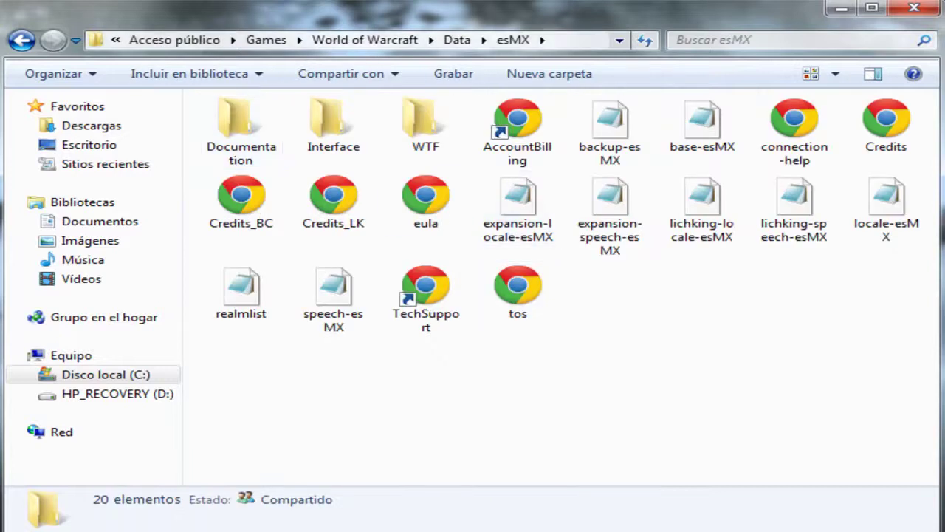
key("BackSpace")
key("Return")
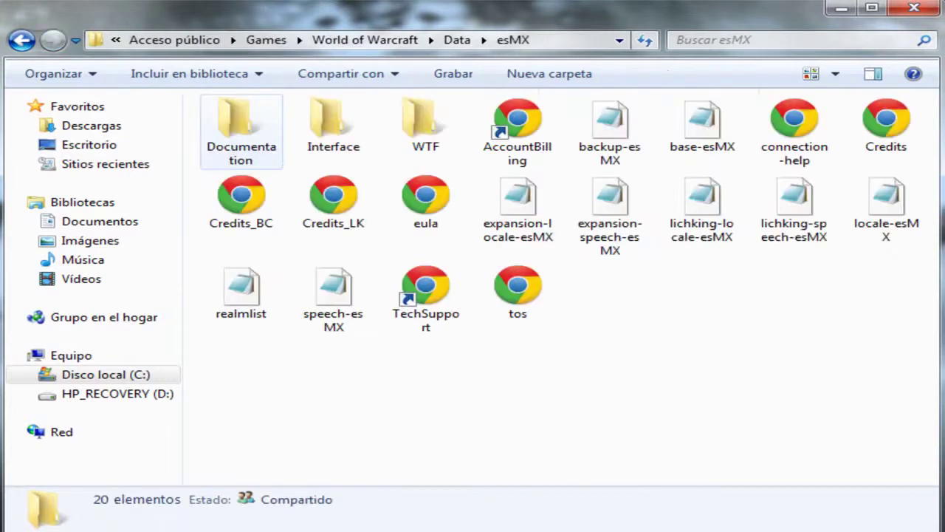
mouse_move(200, 252)
left_mouse_down()
mouse_move(199, 295)
mouse_move(281, 253)
left_mouse_up()
left_click_drag(281, 295, 282, 333)
left_click_drag(199, 252, 282, 252)
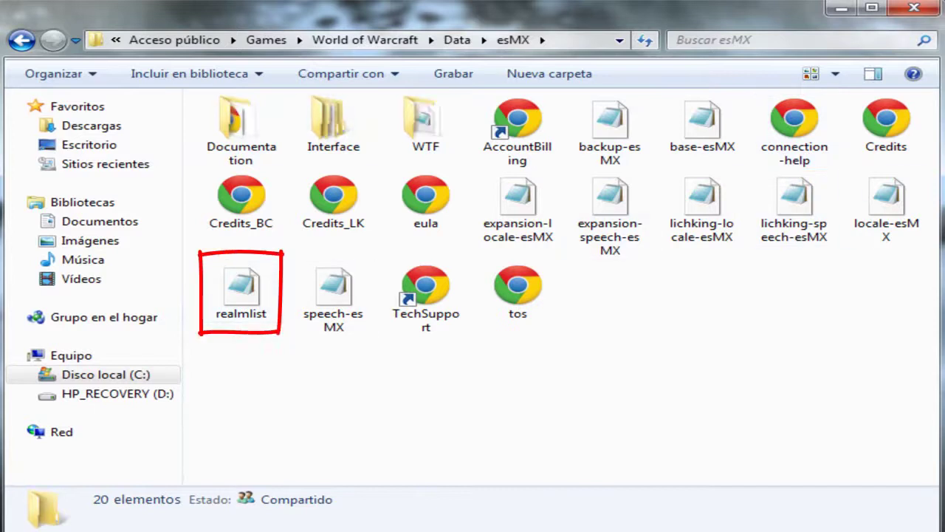
Step: Replace realmlist's contents with 'Set realmlist logon.wow-colombia.com' and save realmlist.wtf
left_click(240, 291)
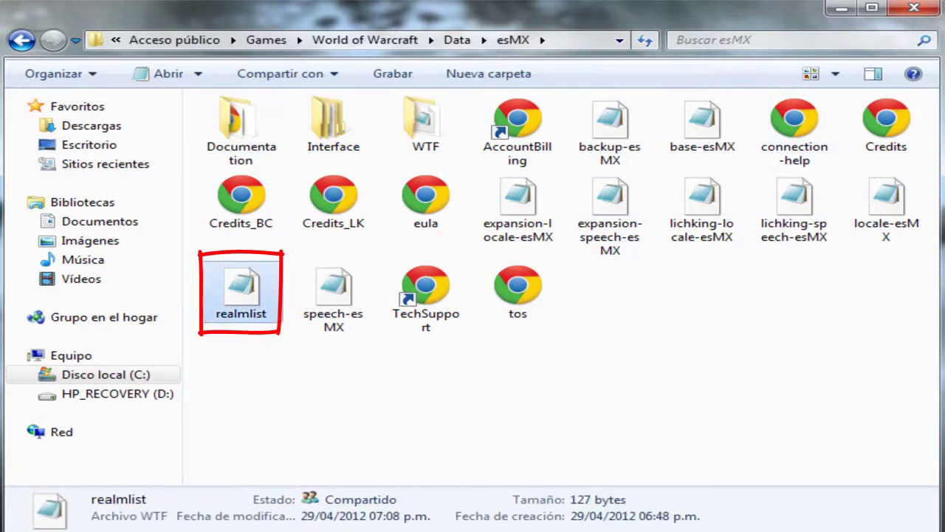
double_click(241, 292)
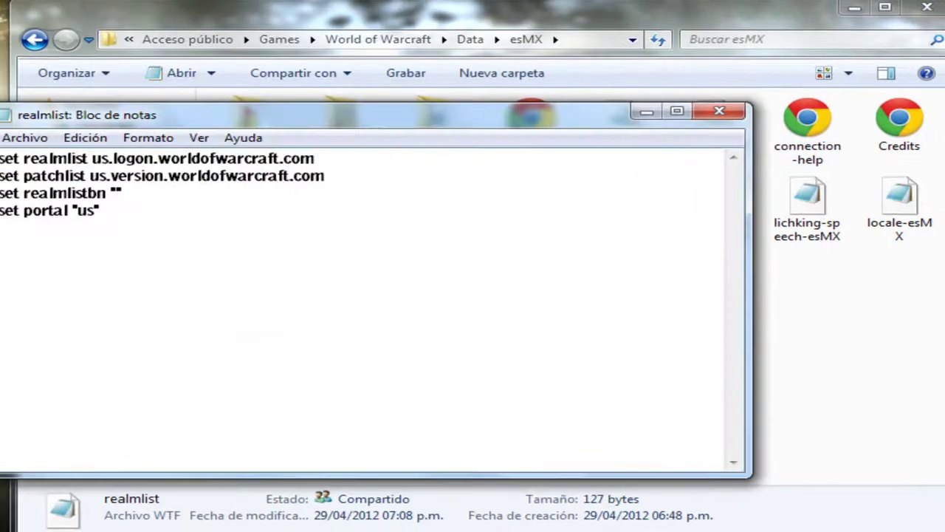
key("ctrl+e")
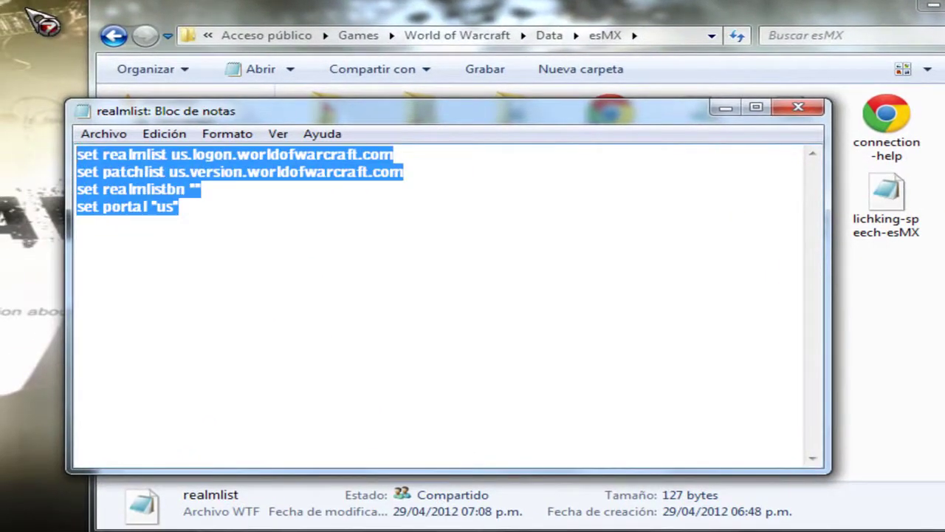
key("ctrl+v")
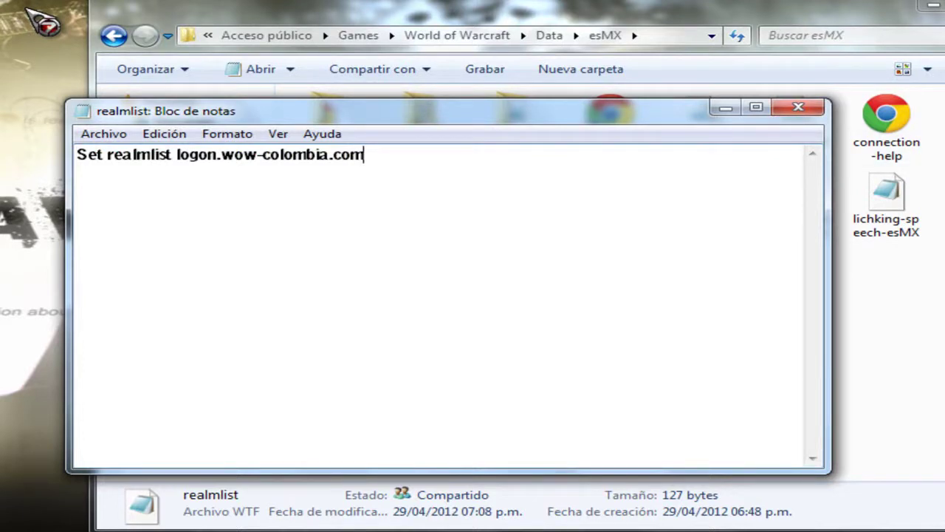
left_click(798, 107)
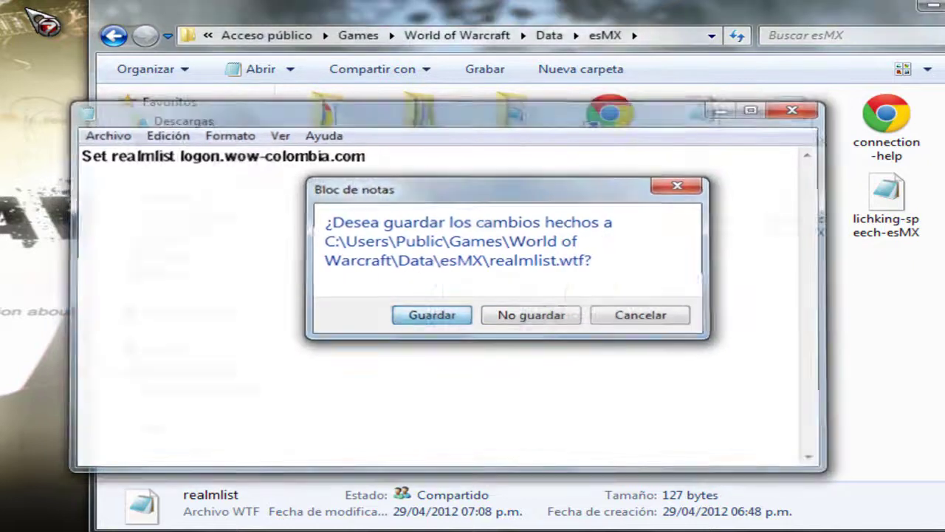
key("Return")
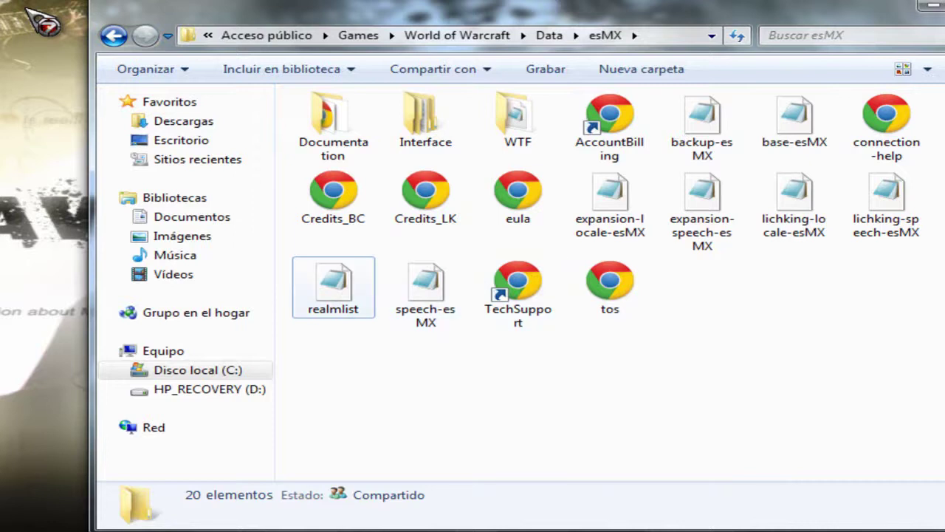
Step: Reopen realmlist to confirm it reads 'Set realmlist logon.wow-colombia.com', then close Notepad
double_click(333, 288)
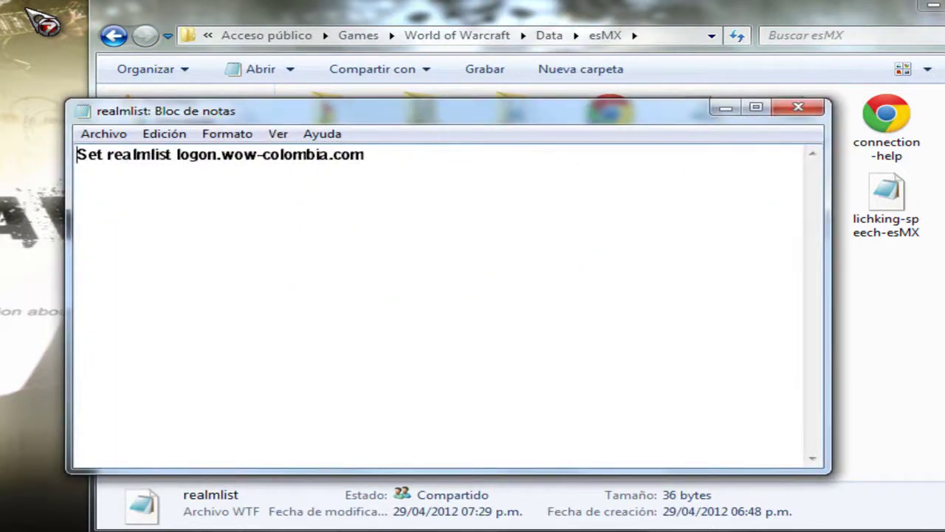
key("End")
key("ctrl+shift+Left")
key("ctrl+shift+Left")
key("ctrl+shift+Left")
key("ctrl+shift+Left")
key("ctrl+shift+Left")
key("ctrl+shift+Left")
key("ctrl+shift+Left")
key("ctrl+shift+Left")
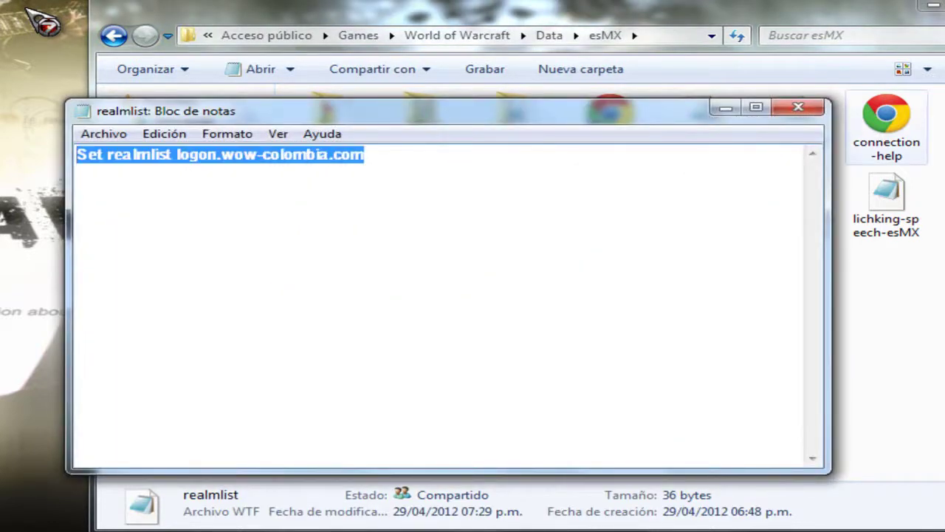
key("alt+F4")
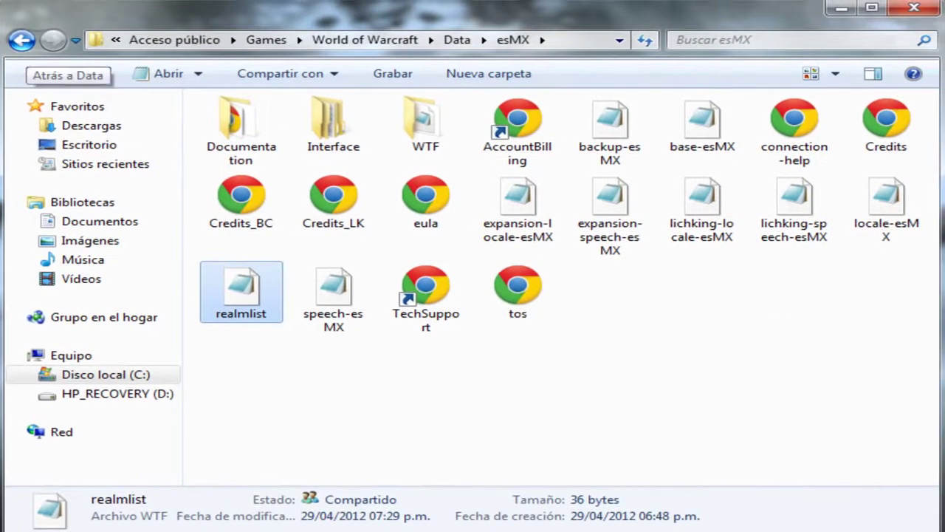
Step: Return to the World of Warcraft folder and delete the old World of Warcraft desktop icon
left_click(22, 39)
left_click(22, 40)
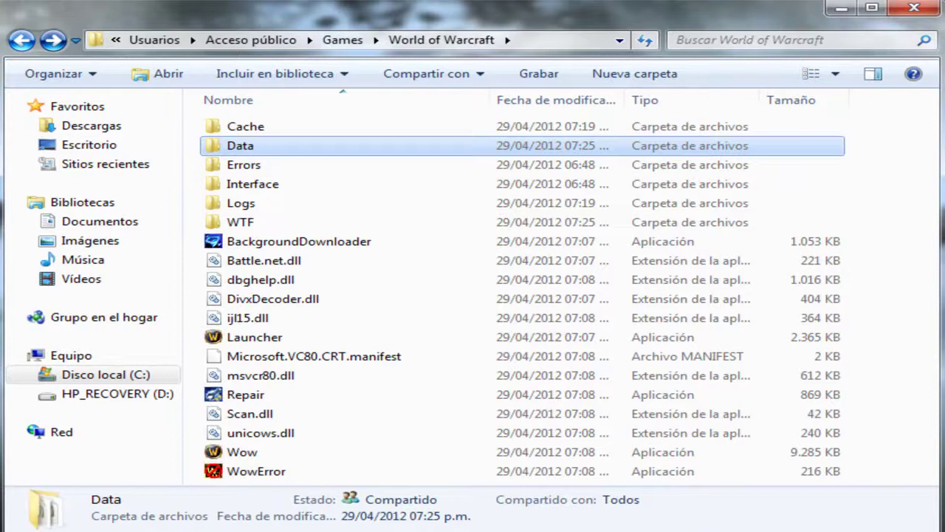
left_click(254, 337)
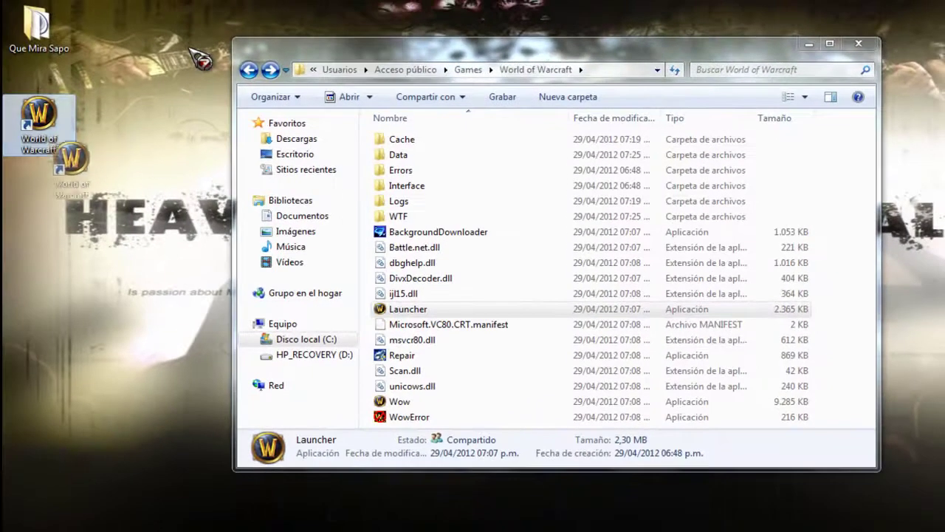
right_click(35, 127)
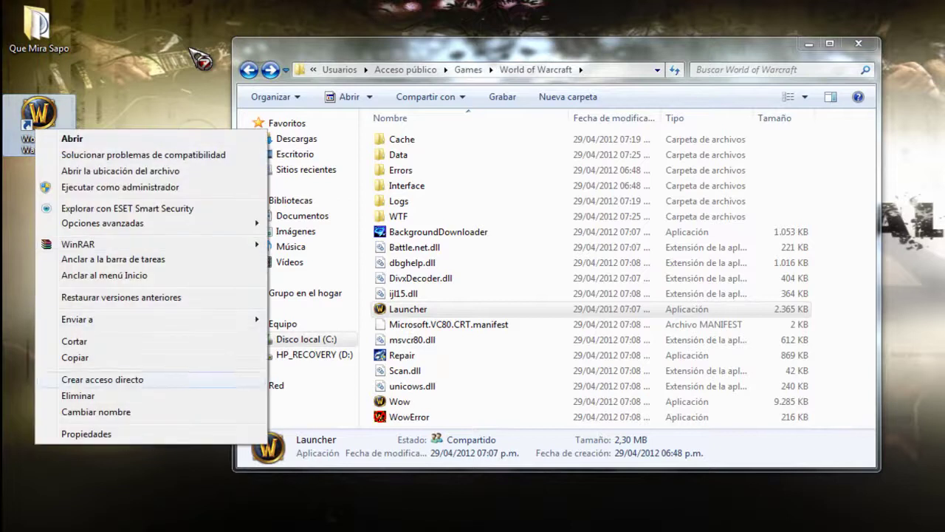
left_click(74, 393)
key("Return")
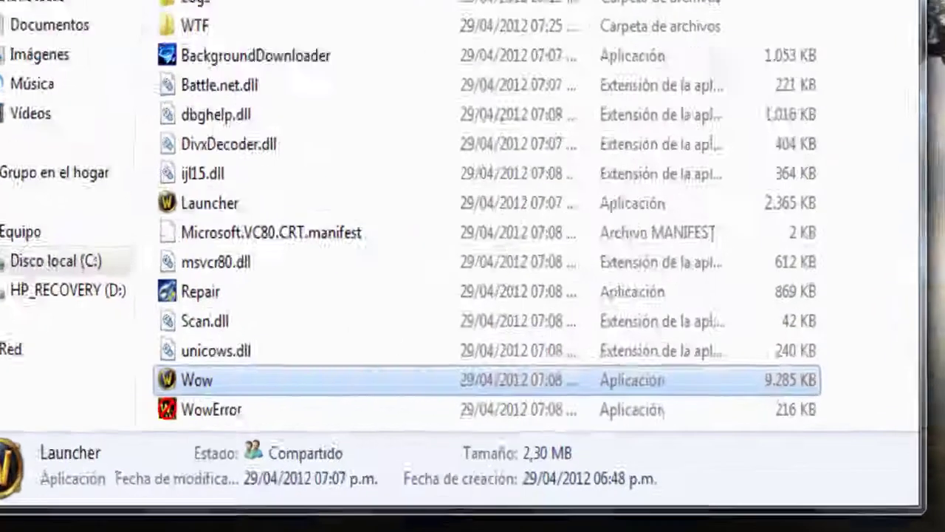
Step: Create a shortcut to the Wow application, move it onto the desktop, and close the folder
left_click(403, 401)
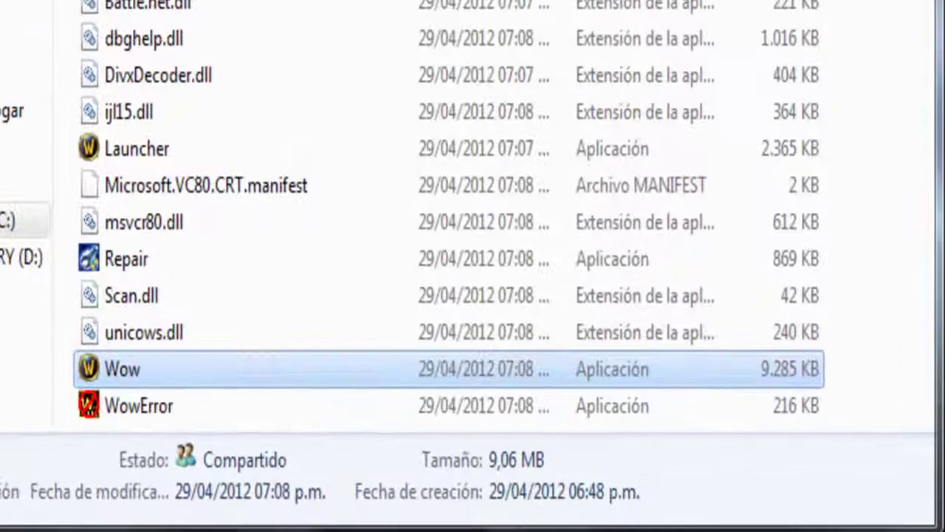
right_click(409, 401)
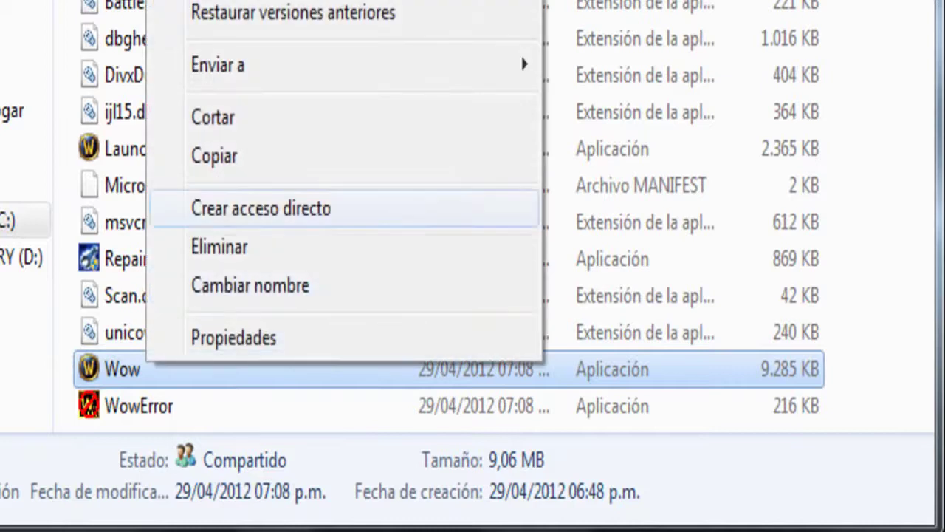
left_click(260, 208)
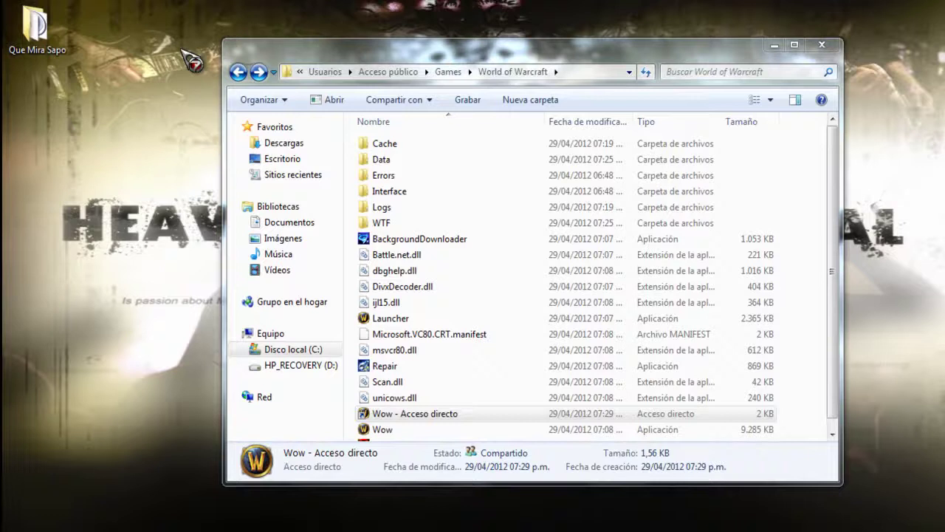
left_click_drag(382, 408, 35, 77)
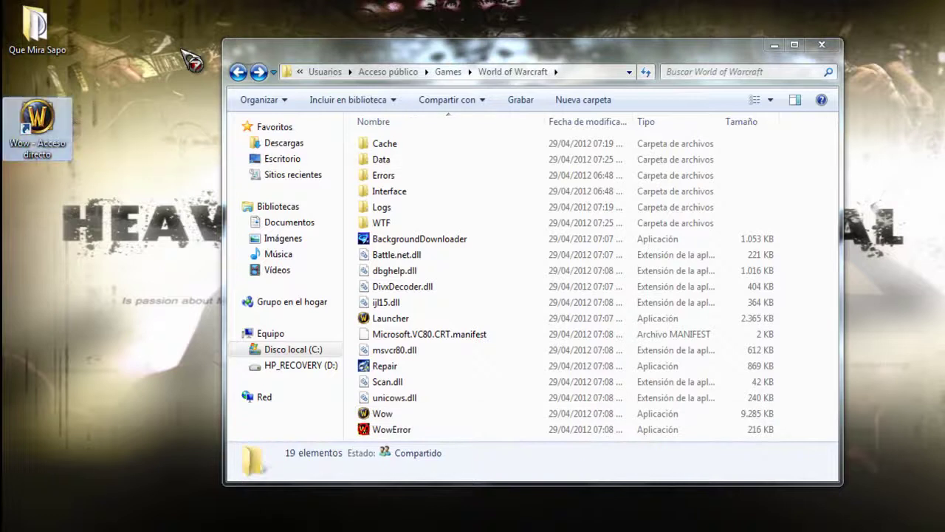
key("alt+F4")
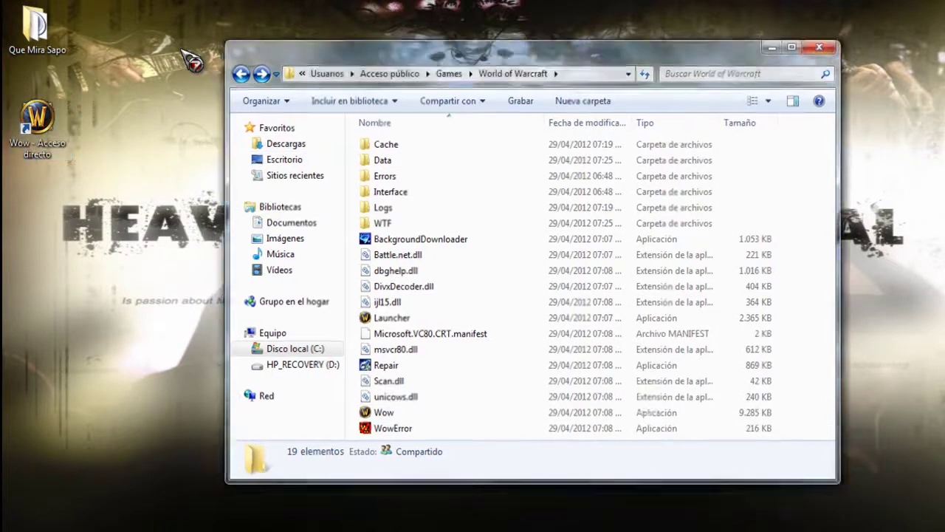
Step: Switch to the browser's realmlist guide and go back to the previous setup guide page
key("alt+Tab")
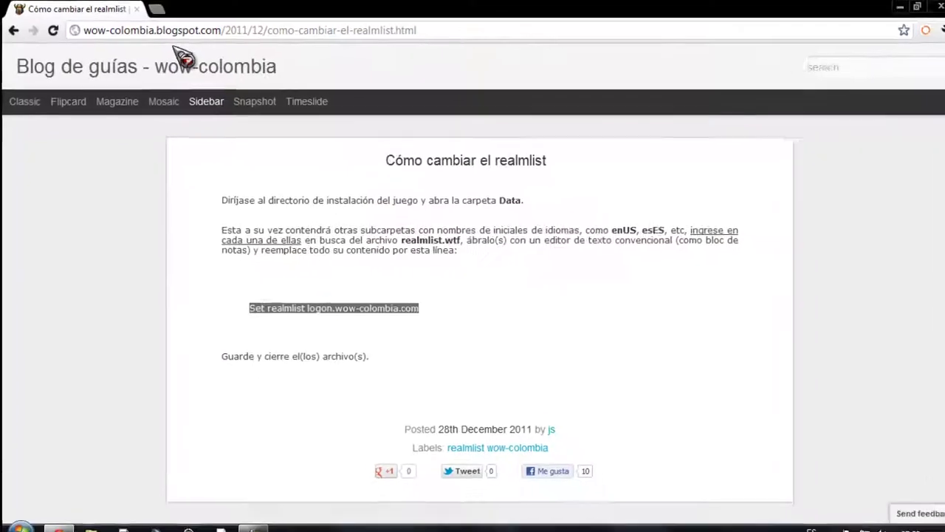
left_click_drag(363, 348, 218, 348)
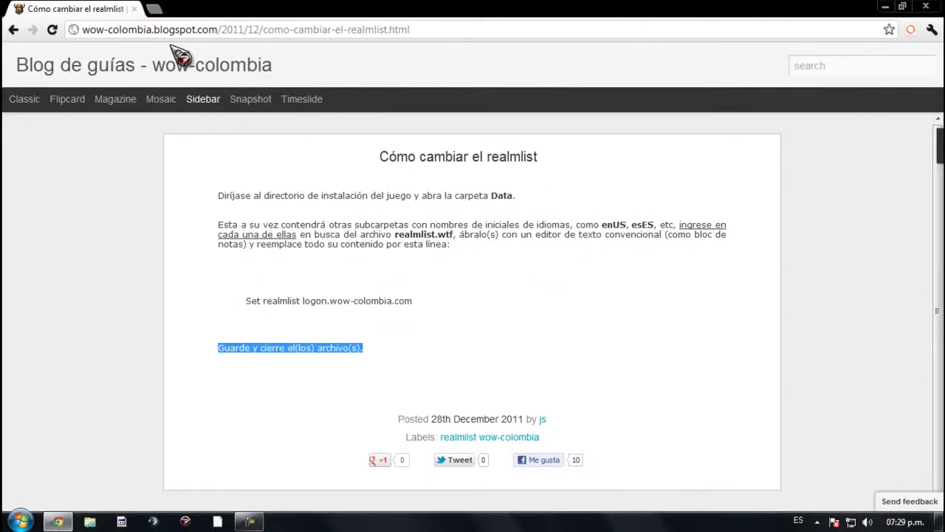
left_click(218, 347)
left_click(13, 29)
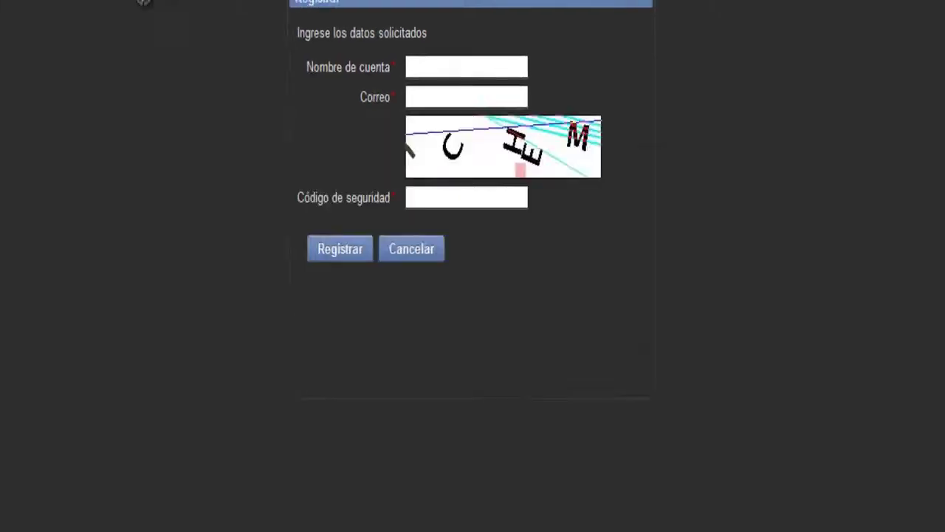
Step: Enter the account name and the e-mail address, then move to the security code field
left_click(447, 100)
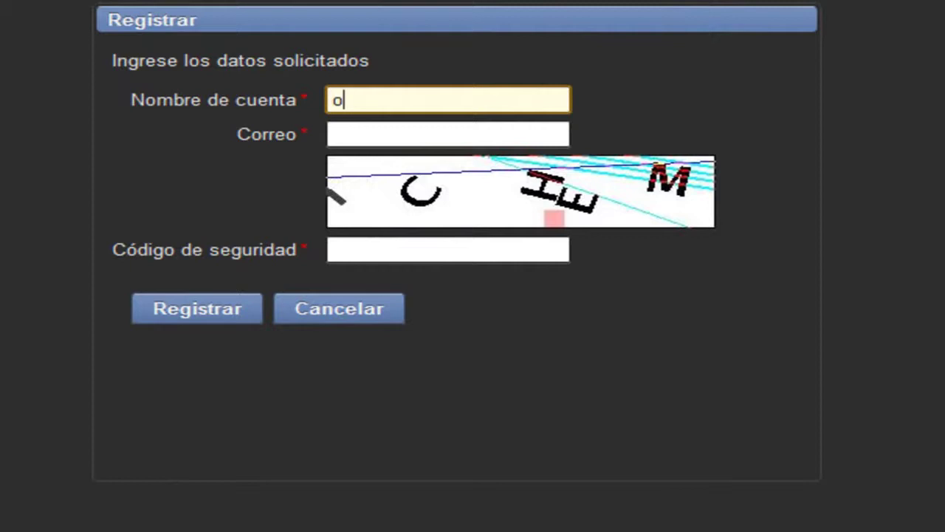
type("amac1946")
key("Tab")
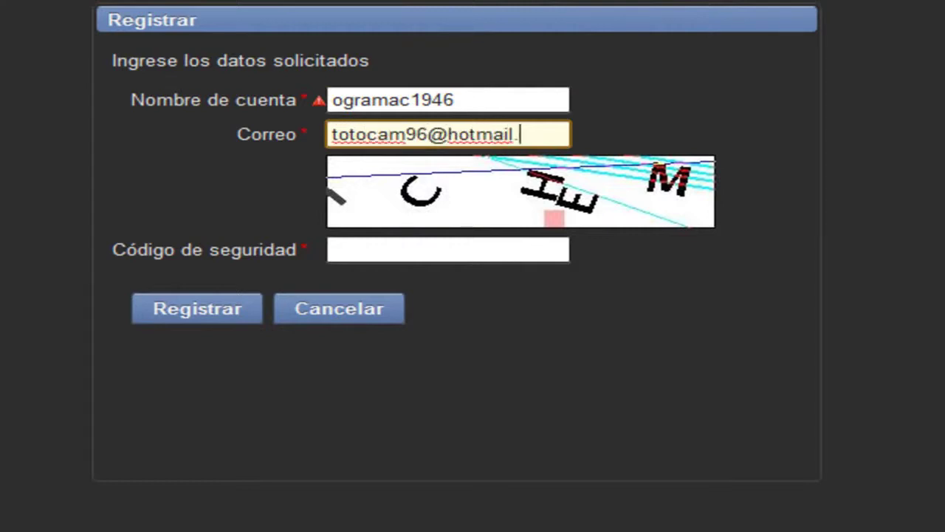
left_click(333, 250)
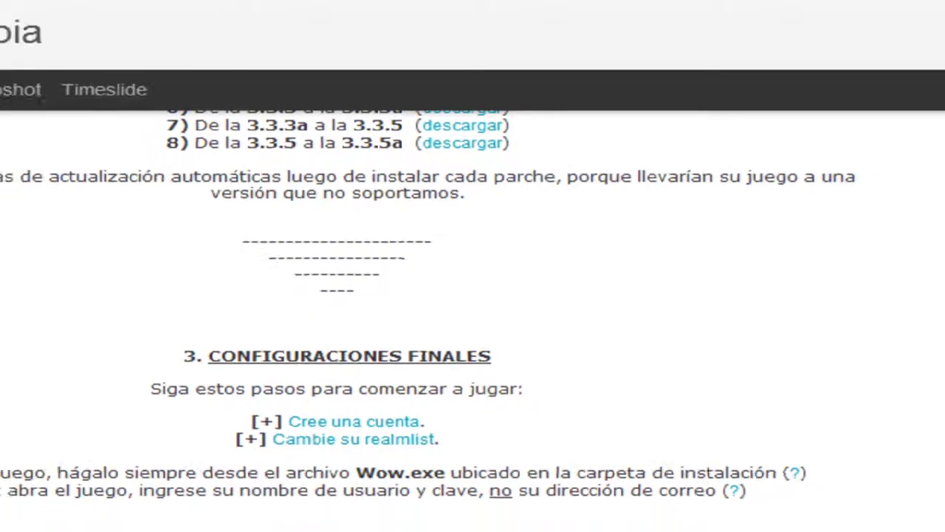
Step: Scroll down the wow-colombia guide, then close the browser to reveal the desktop
scroll(181, 58, "down", 3)
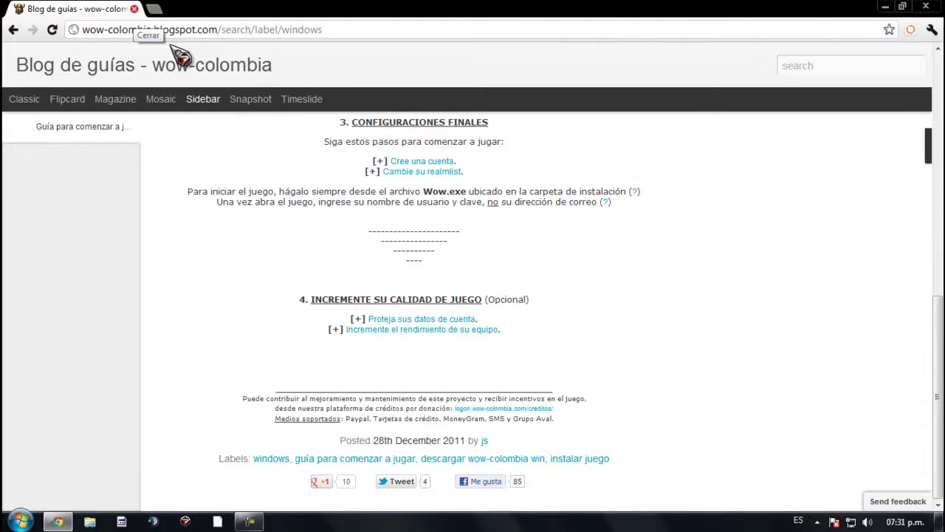
left_click(134, 9)
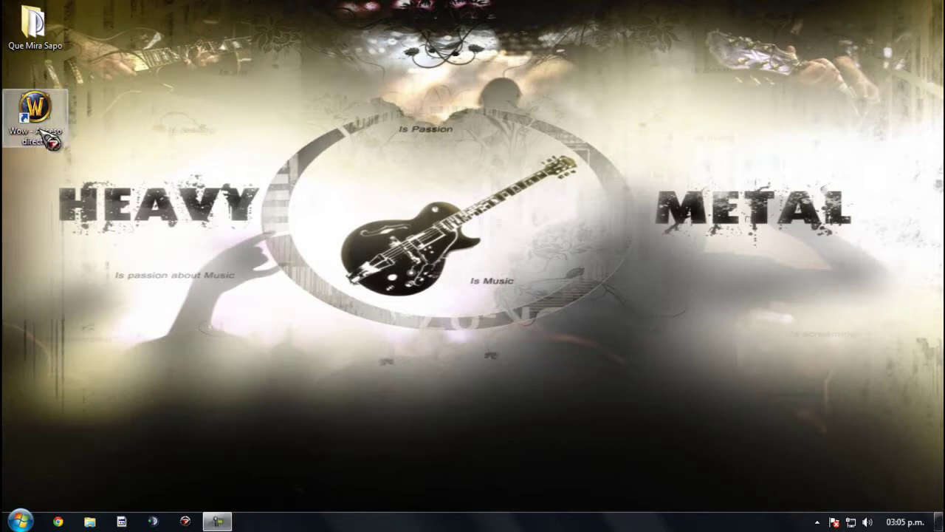
left_click(58, 140)
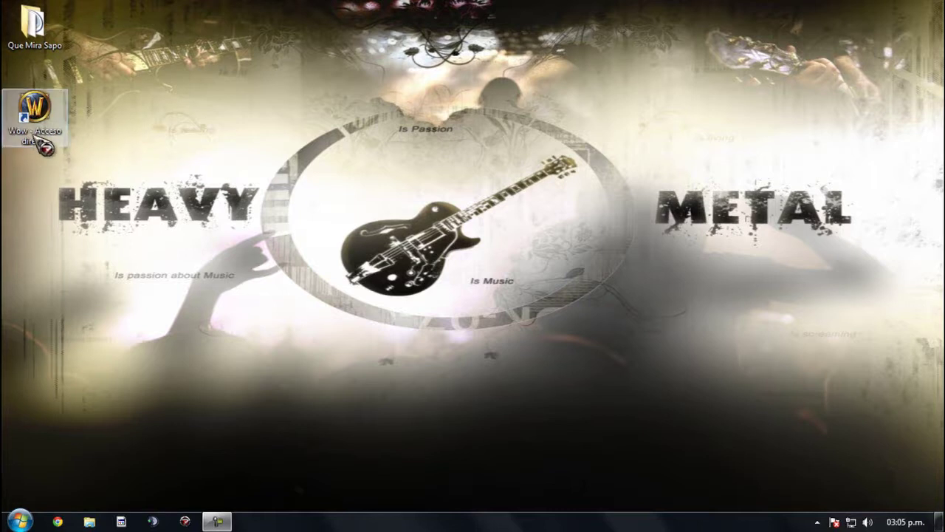
left_click(358, 78)
left_click_drag(190, 80, 895, 403)
left_click_drag(890, 451, 349, 1)
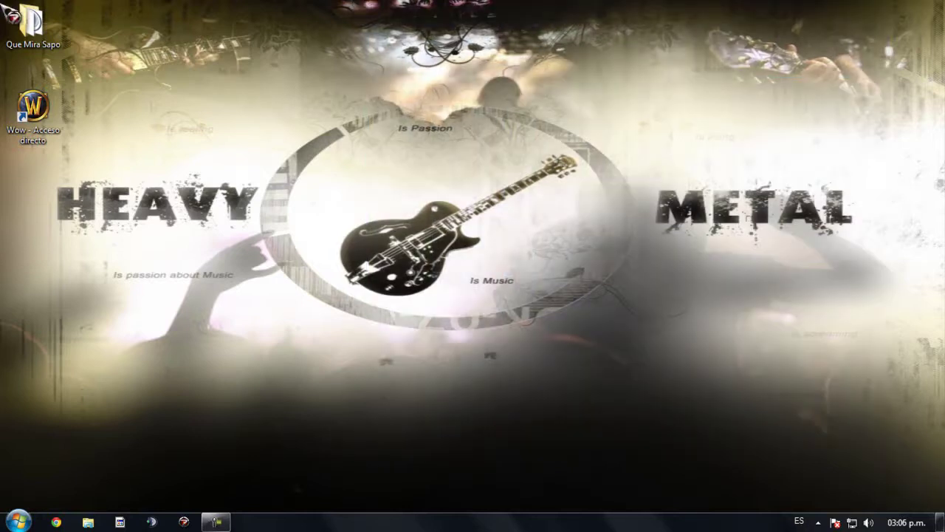